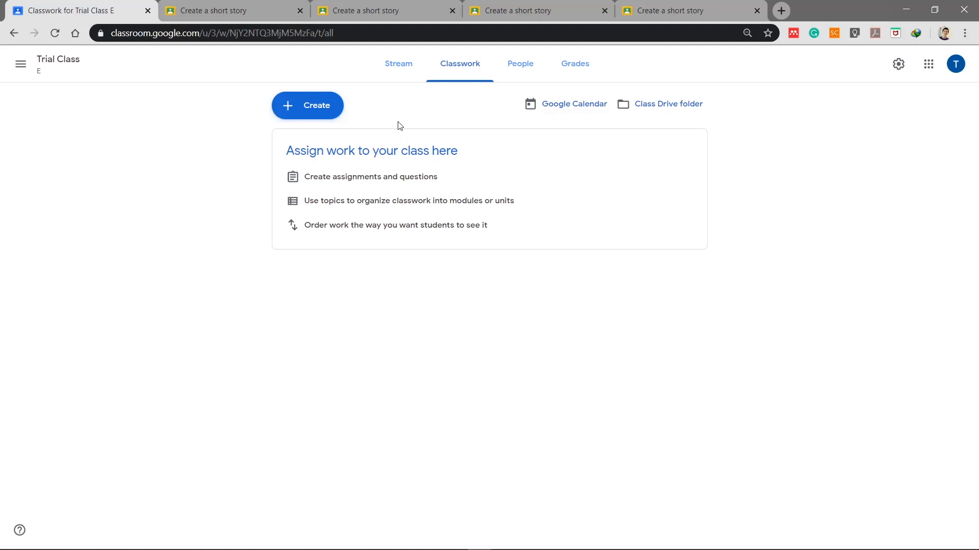
# Step: Create a new assignment titled 'Create a short story'
pyautogui.click(322, 108)
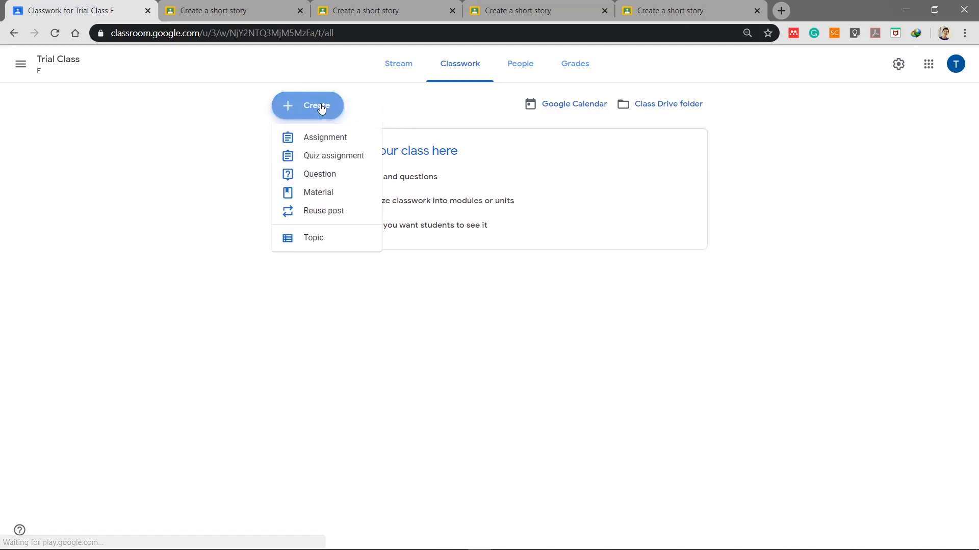
pyautogui.click(336, 137)
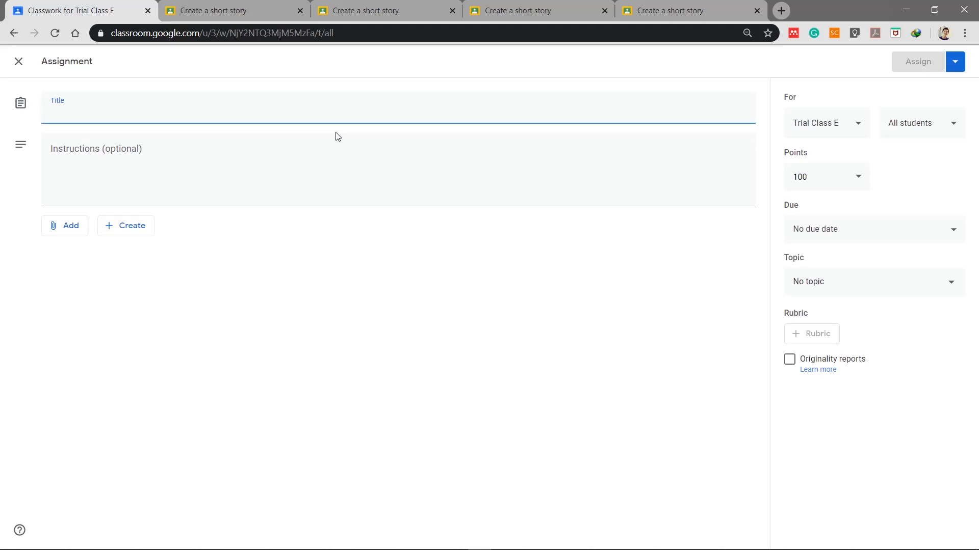
pyautogui.write('Create')
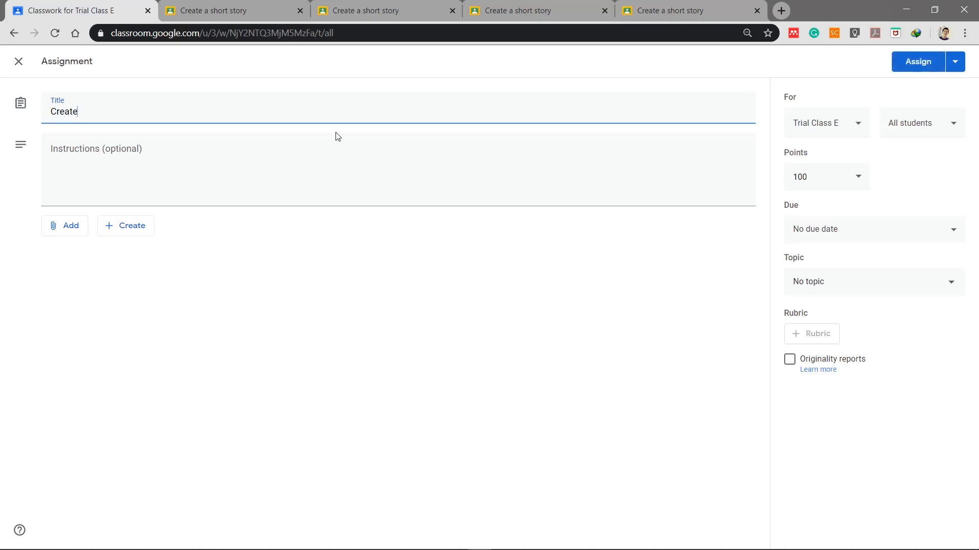
pyautogui.write(' a short story')
# Step: Add instructions: 'Please write a short story about your holiday' and 'Please submit the assignment through Google Doc.'
pyautogui.click(325, 148)
pyautogui.write('Pl')
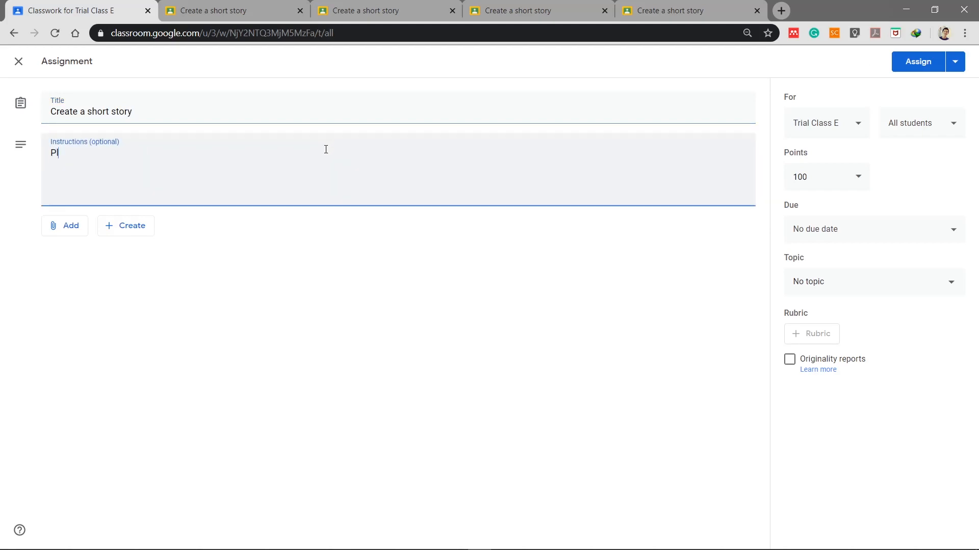
pyautogui.write('ease write a short story about ')
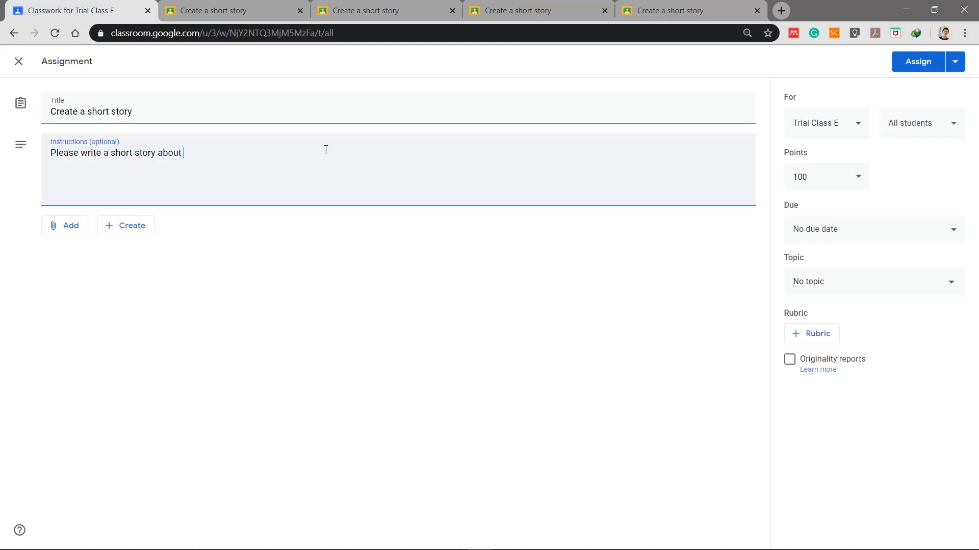
pyautogui.write('your holiday.')
pyautogui.press('Return')
pyautogui.write('Please submit the assignment through')
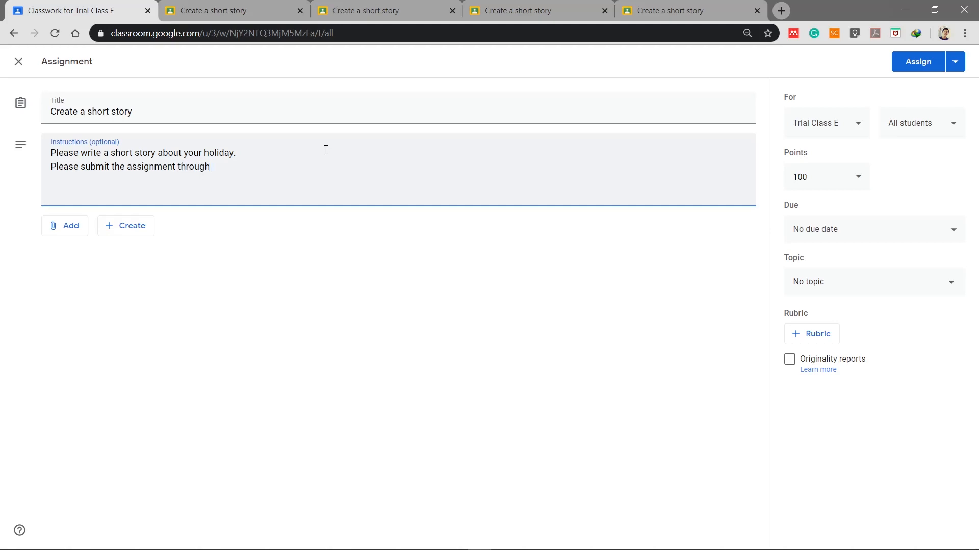
pyautogui.write(' Google Doc.')
pyautogui.moveTo(263, 163); pyautogui.dragTo(46, 167)
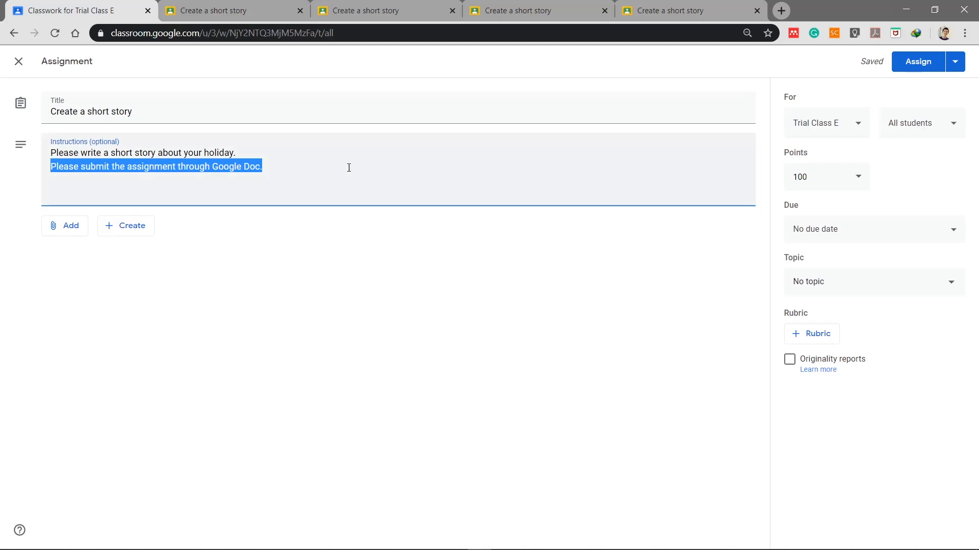
pyautogui.click(248, 147)
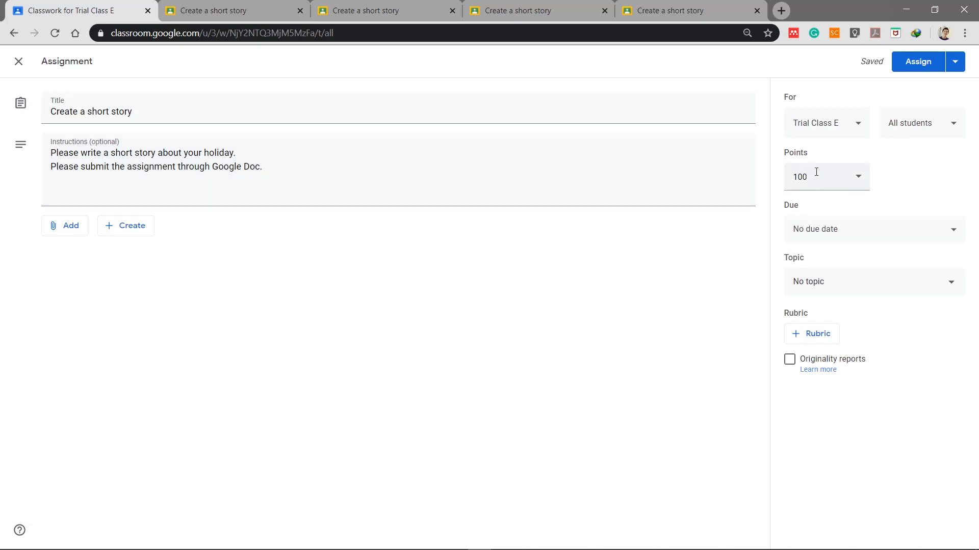
# Step: Keep the assignment for Trial Class E, due Sun, Apr 5 at 11:59 PM, with no topic
pyautogui.click(857, 126)
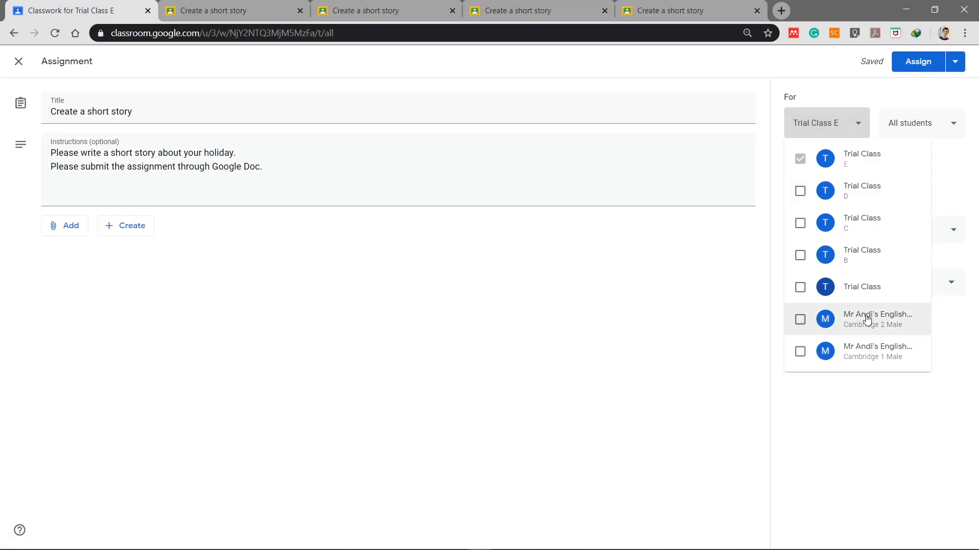
pyautogui.click(859, 125)
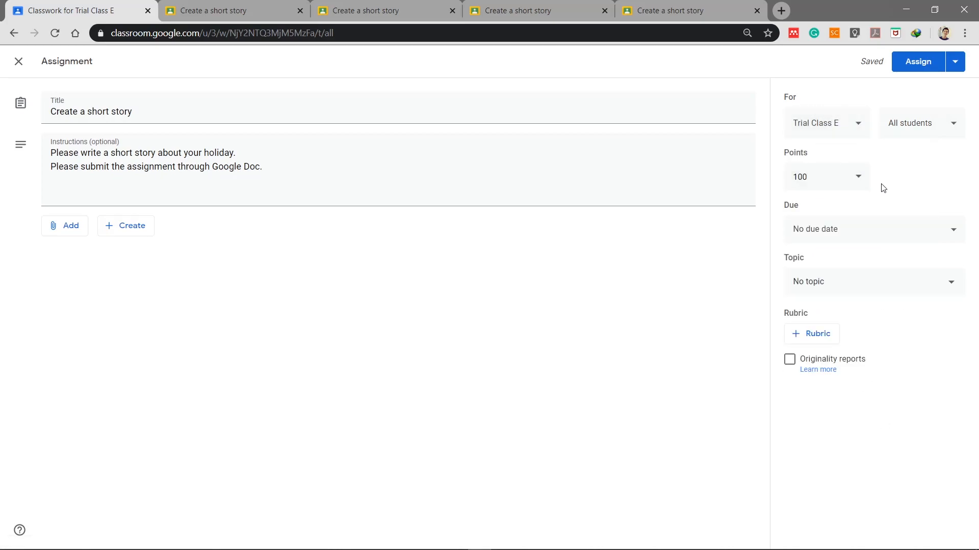
pyautogui.click(852, 228)
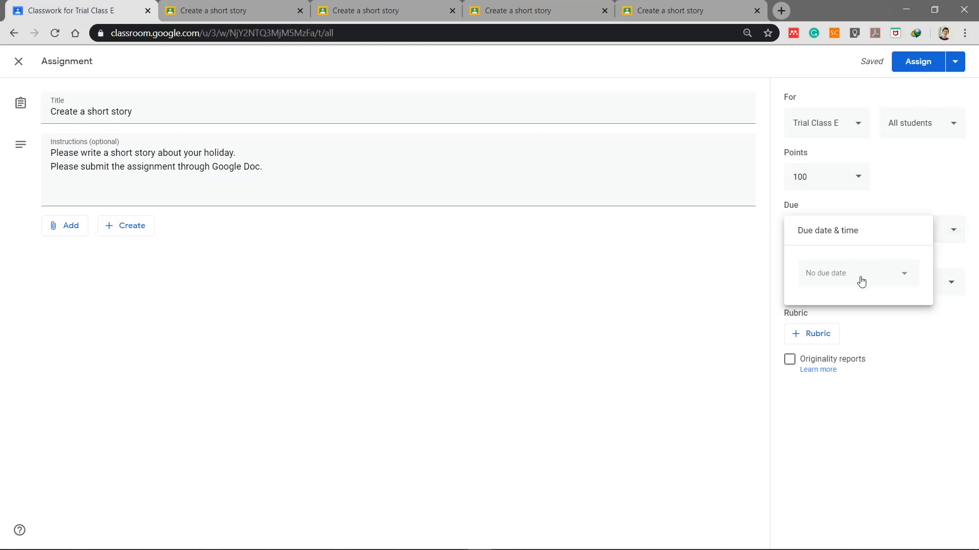
pyautogui.click(860, 275)
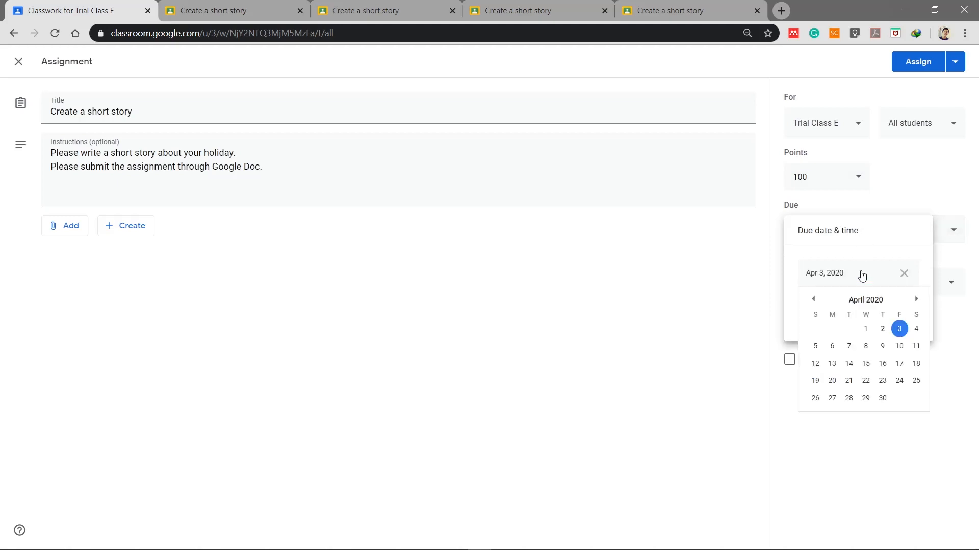
pyautogui.click(815, 346)
pyautogui.click(827, 313)
pyautogui.click(852, 396)
pyautogui.click(824, 288)
pyautogui.click(850, 384)
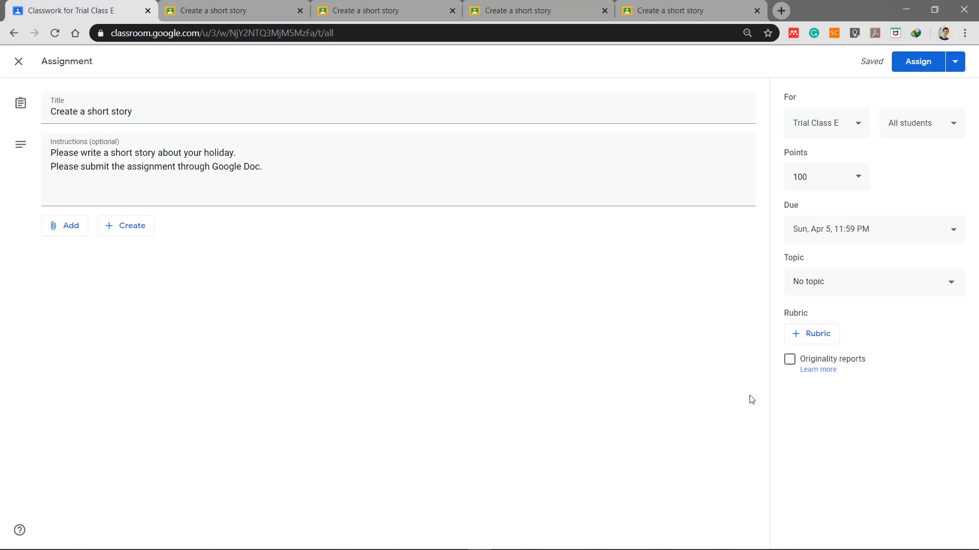
# Step: Enable originality reports for the short story assignment, confirming the remaining-reports dialog
pyautogui.click(790, 360)
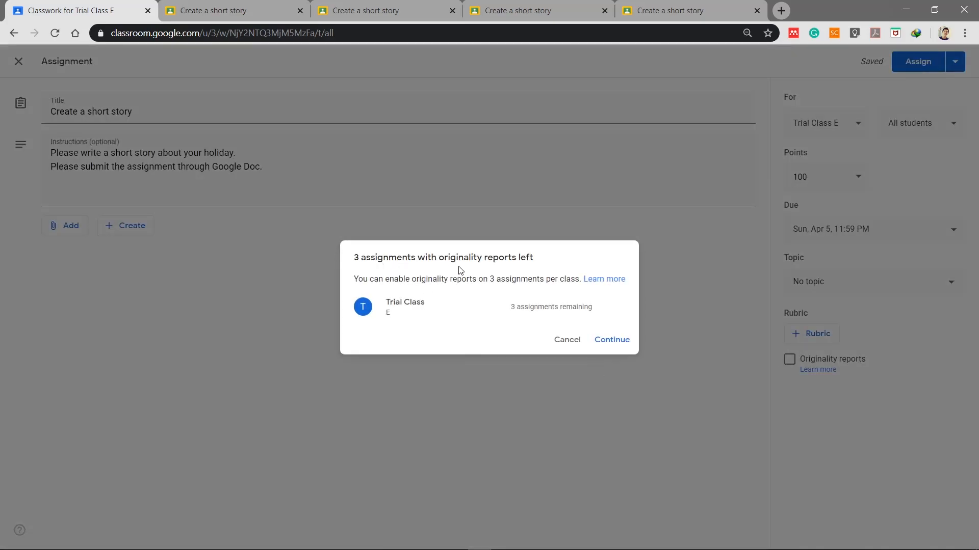
pyautogui.moveTo(355, 258); pyautogui.dragTo(545, 260)
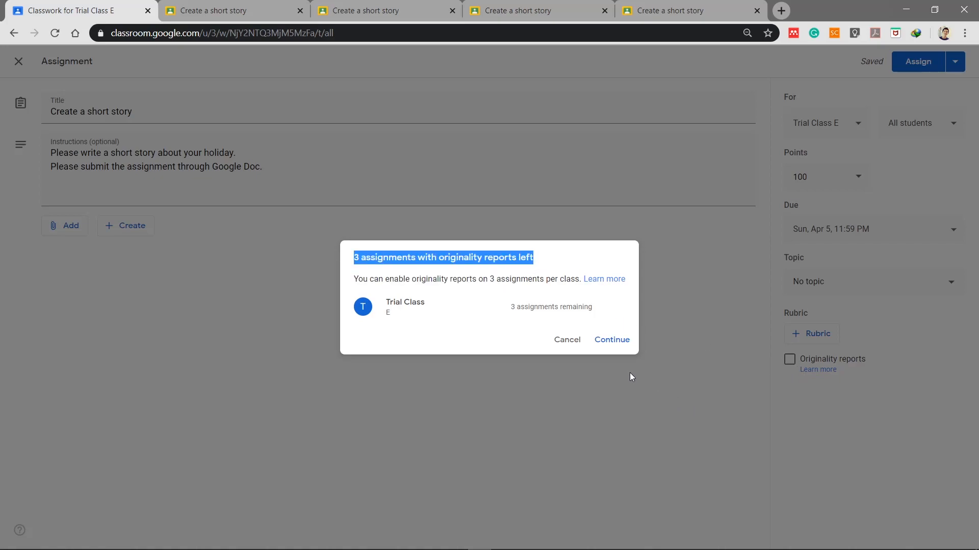
pyautogui.click(527, 341)
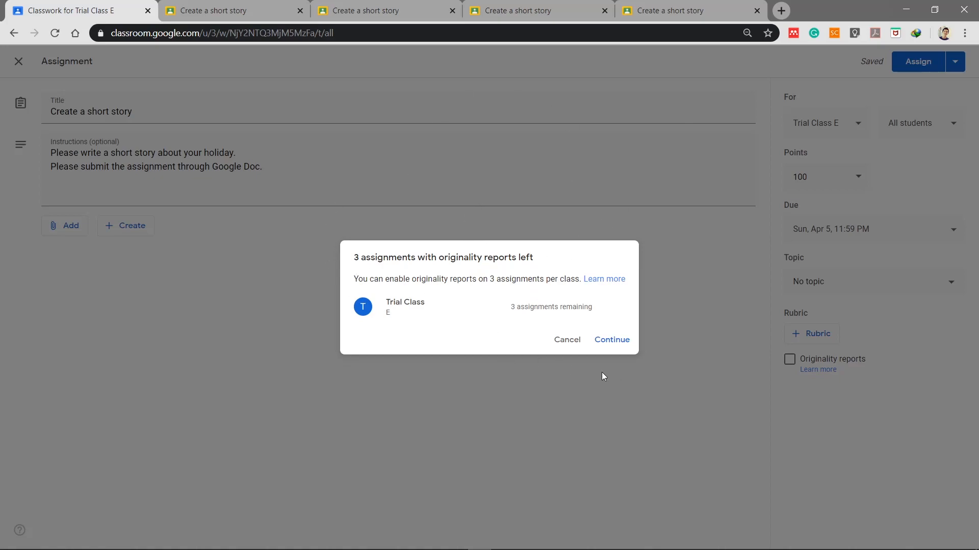
pyautogui.click(608, 345)
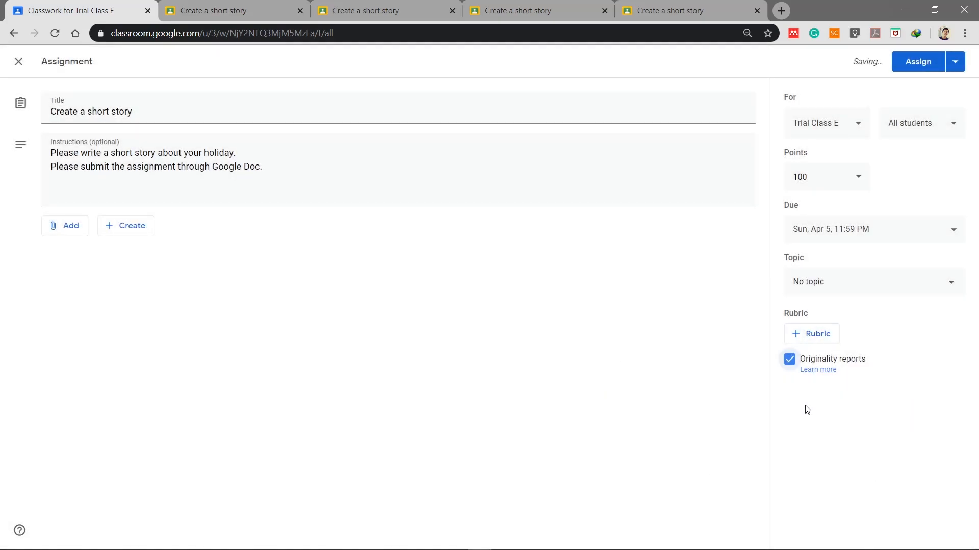
pyautogui.click(790, 365)
pyautogui.click(789, 360)
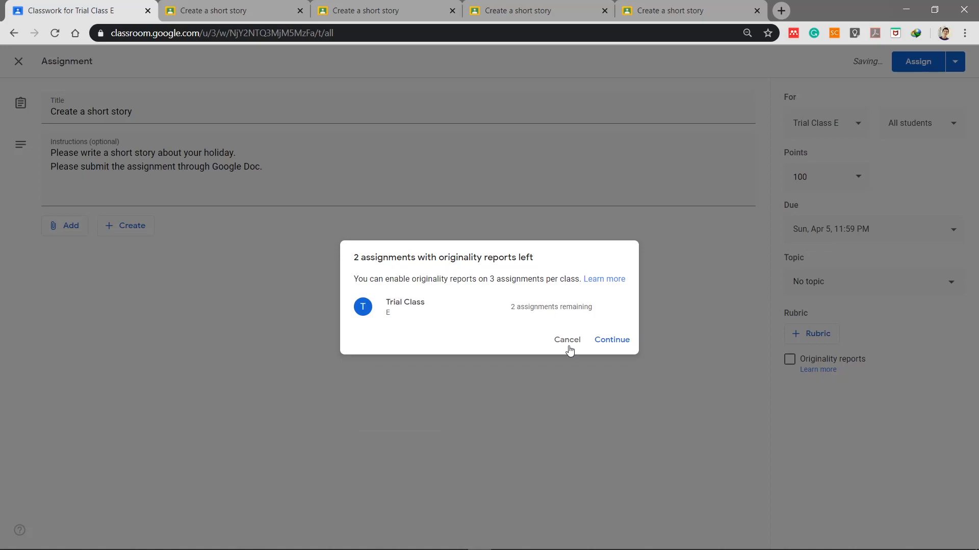
pyautogui.click(609, 343)
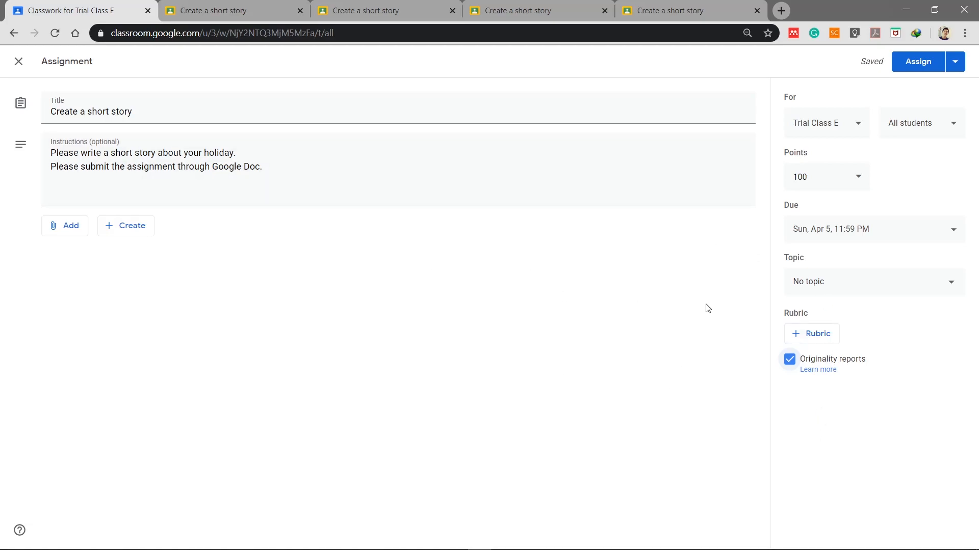
# Step: Assign the short story, then open its details page in the student's Edge window
pyautogui.click(918, 63)
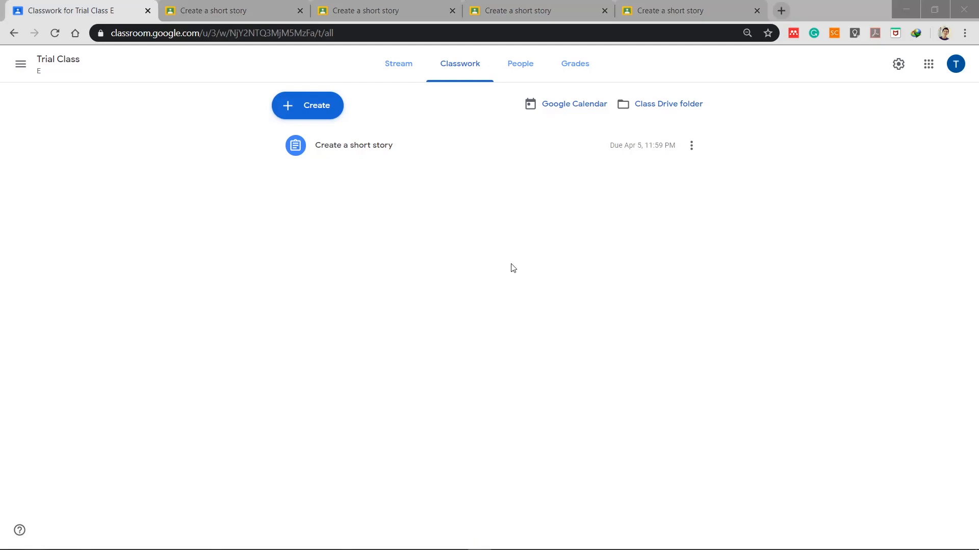
pyautogui.press('super+Tab')
pyautogui.click(344, 148)
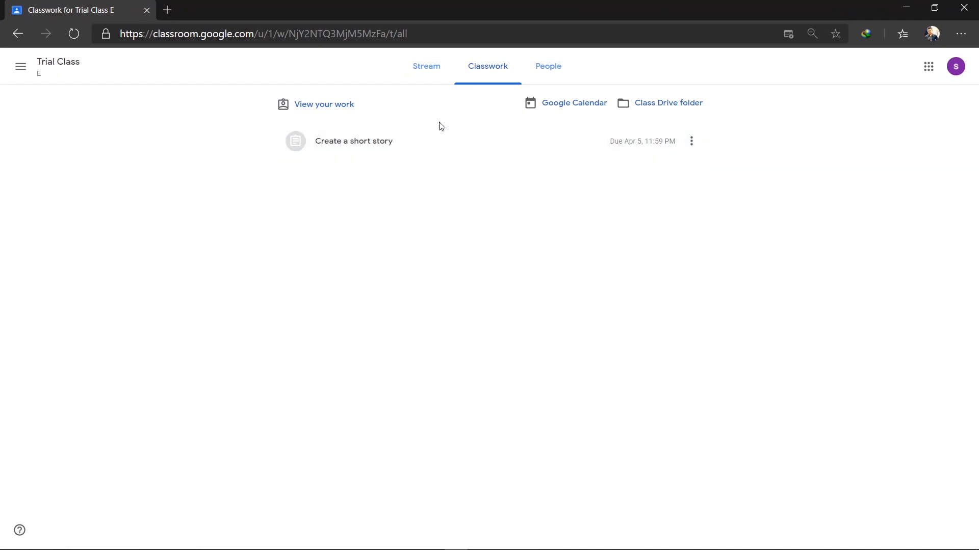
pyautogui.click(452, 144)
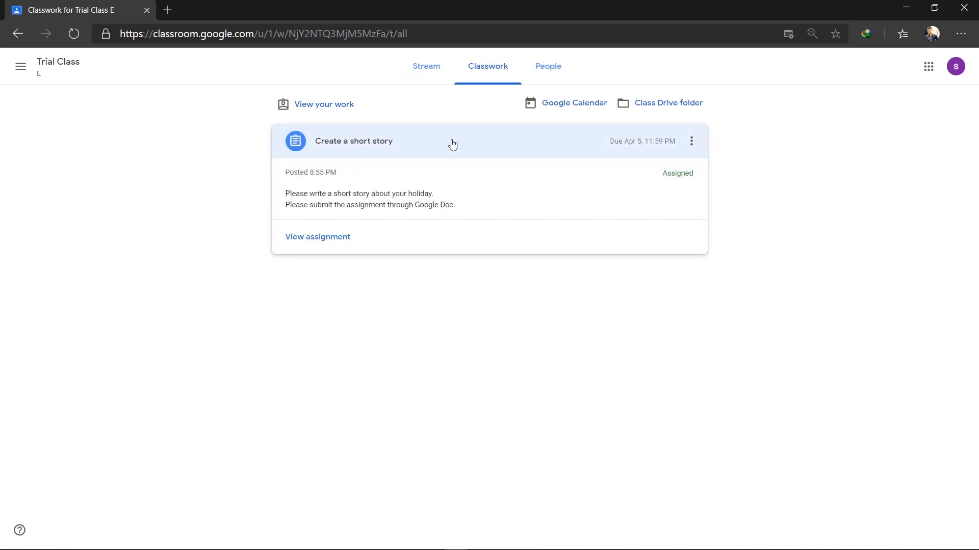
pyautogui.click(322, 238)
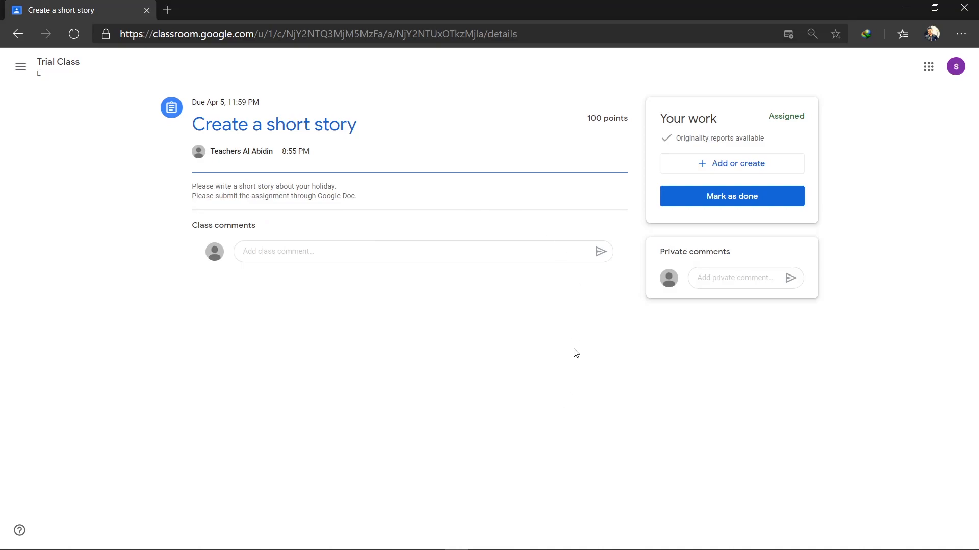
# Step: Attach a new blank Google Doc to Your work using Add or create > Docs
pyautogui.click(731, 166)
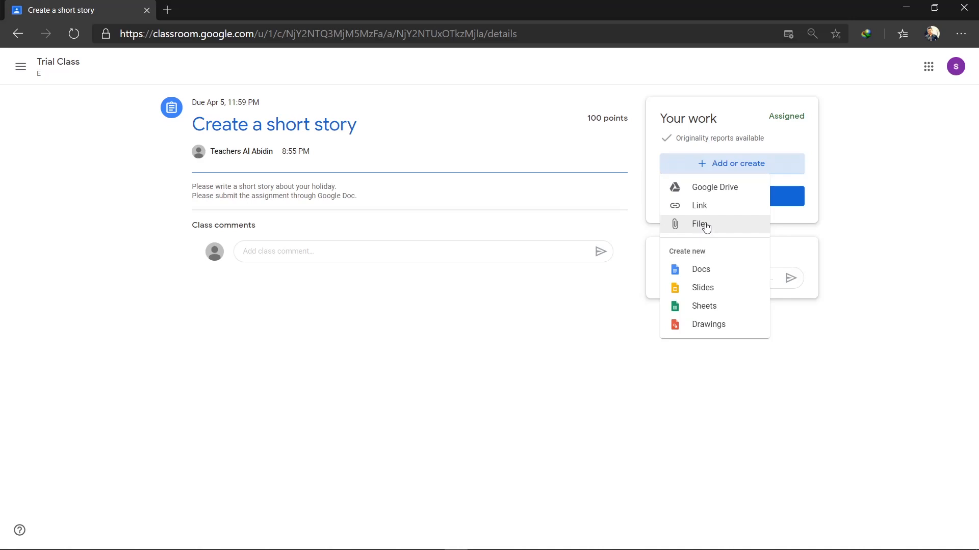
pyautogui.click(860, 281)
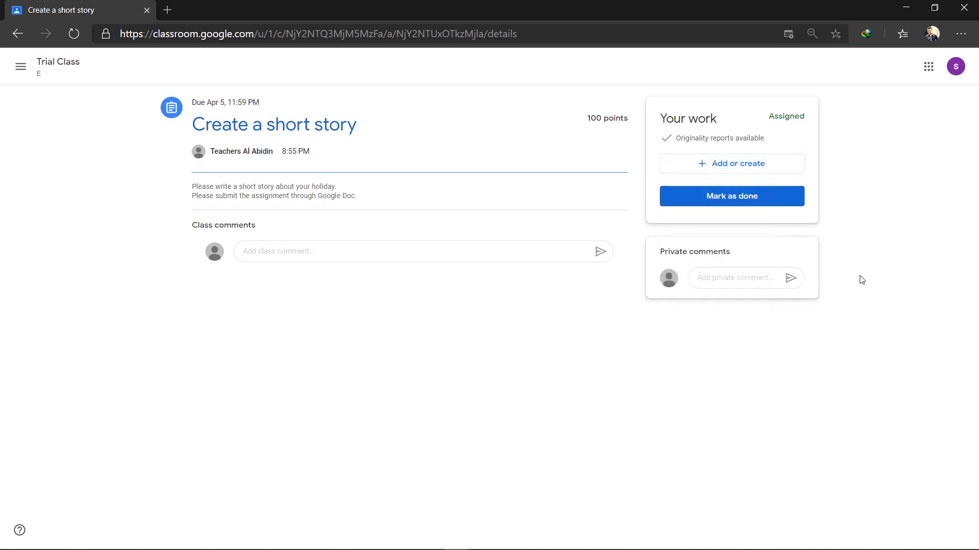
pyautogui.click(713, 162)
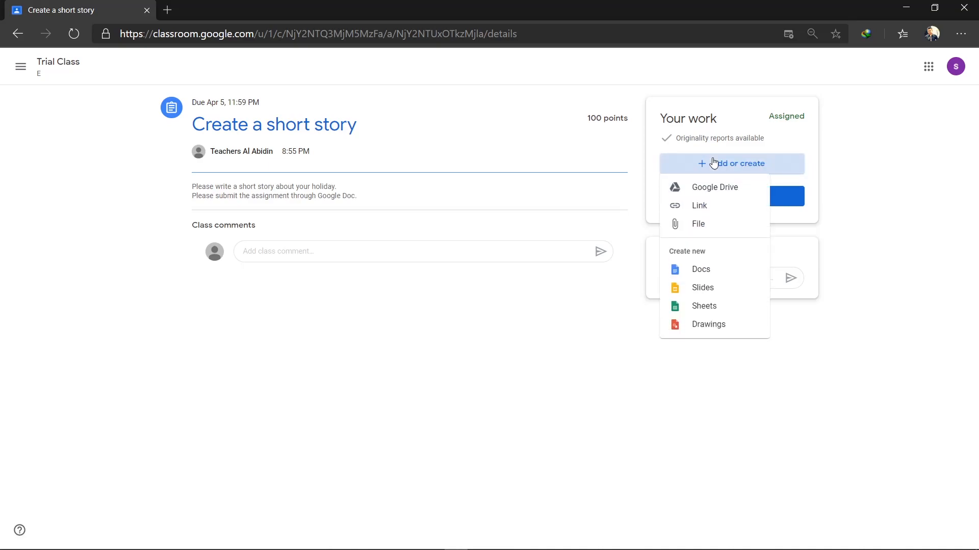
pyautogui.click(861, 194)
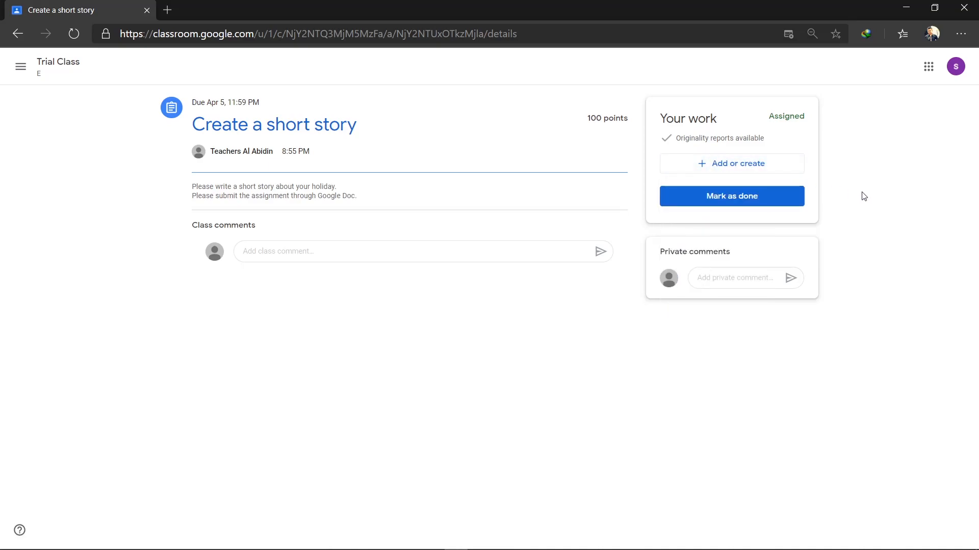
pyautogui.click(705, 163)
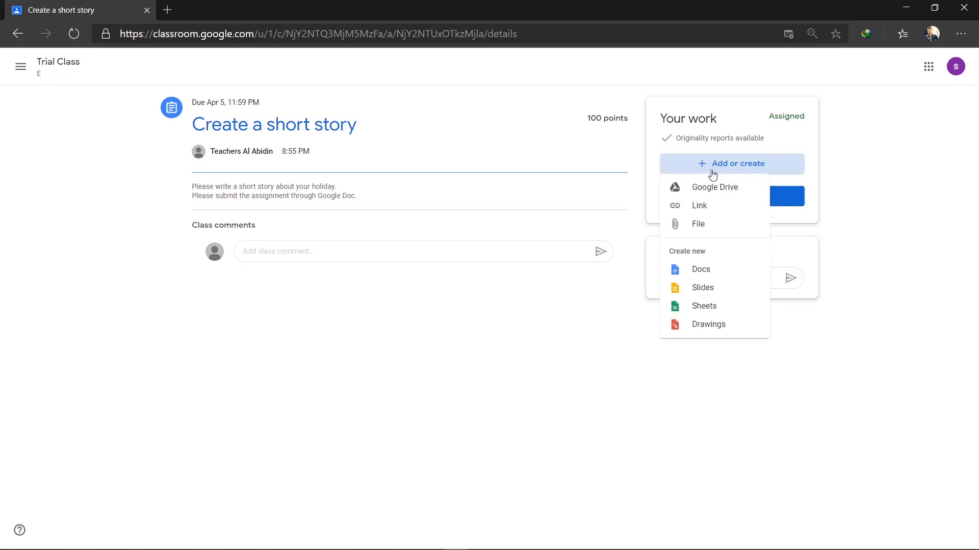
pyautogui.click(704, 271)
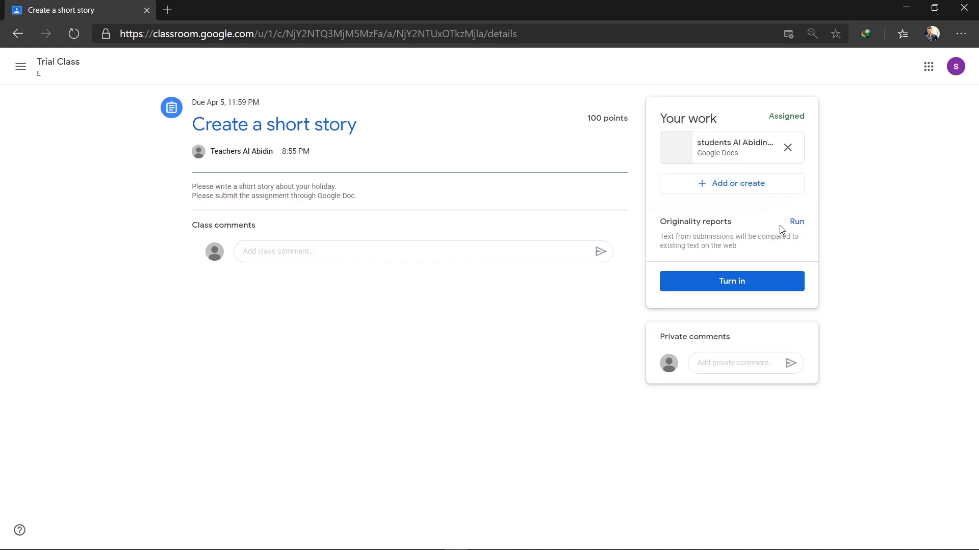
# Step: In the attached doc, add the title 'My Short story' and paste the story beneath it
pyautogui.click(688, 148)
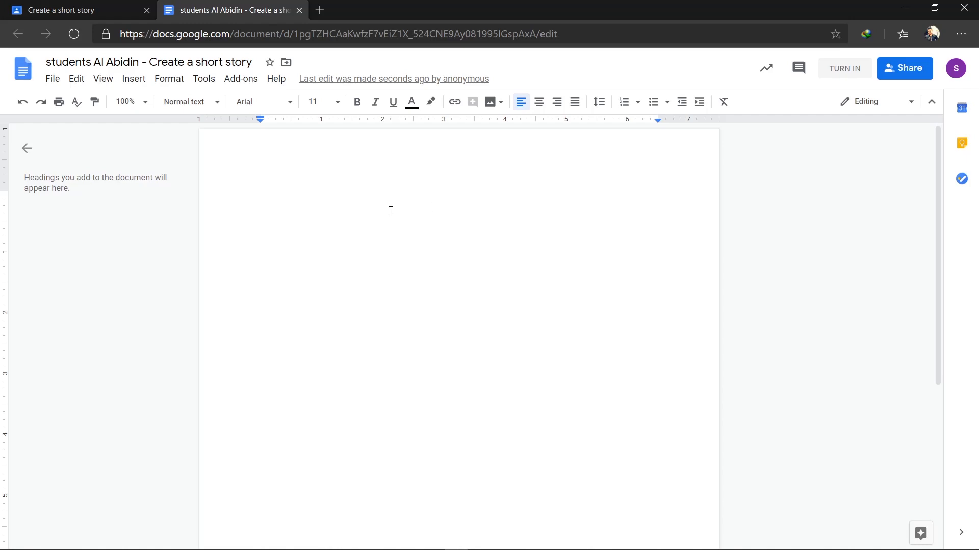
pyautogui.write('W')
pyautogui.press('BackSpace')
pyautogui.write('My Short story')
pyautogui.press('Return')
pyautogui.write('bab')
pyautogui.press('BackSpace')
pyautogui.press('BackSpace')
pyautogui.press('BackSpace')
pyautogui.press('Return')
pyautogui.write('.....')
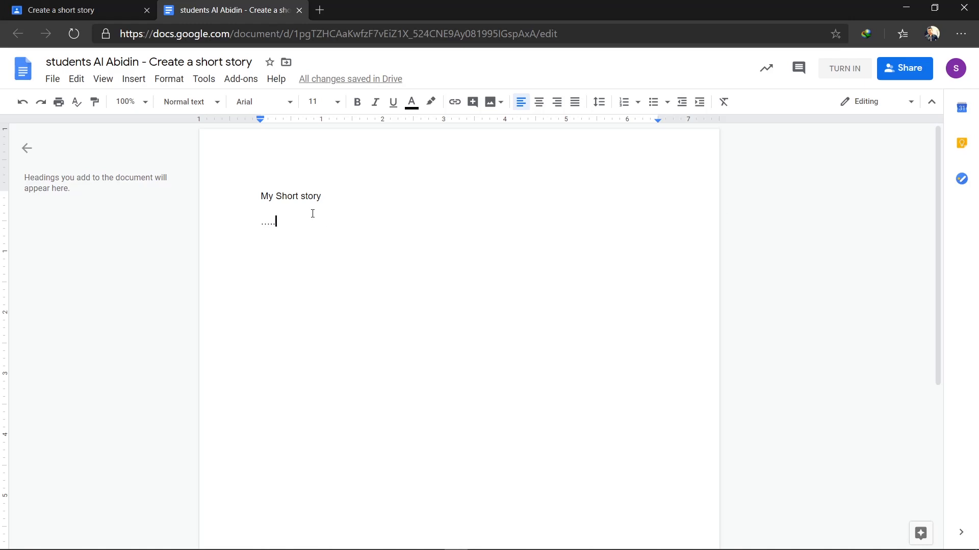
pyautogui.press('BackSpace')
pyautogui.press('BackSpace')
pyautogui.press('BackSpace')
pyautogui.press('BackSpace')
pyautogui.press('BackSpace')
pyautogui.press('BackSpace')
pyautogui.press('Return')
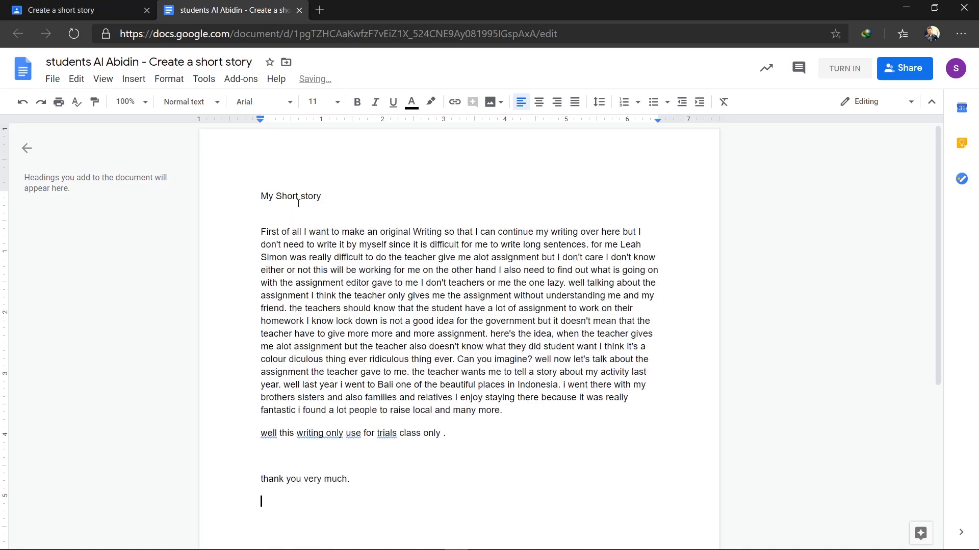
# Step: Correct the first 'alot' to 'a lot' with the spelling suggestion
pyautogui.doubleClick(299, 209)
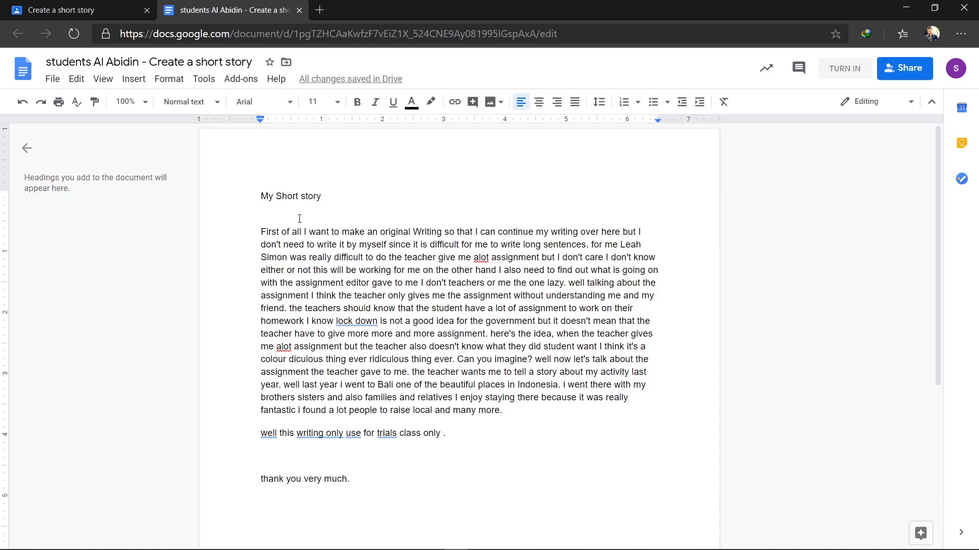
pyautogui.click(481, 257)
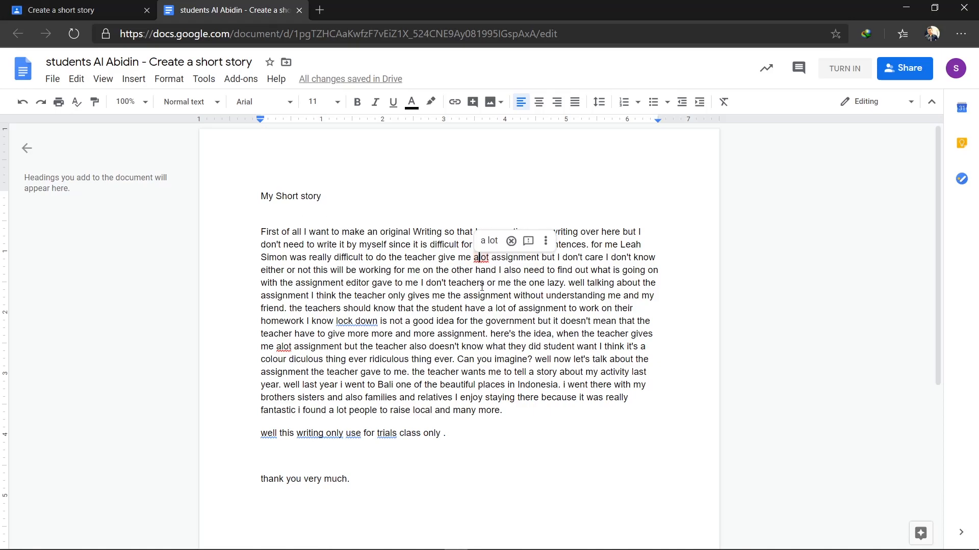
pyautogui.click(488, 240)
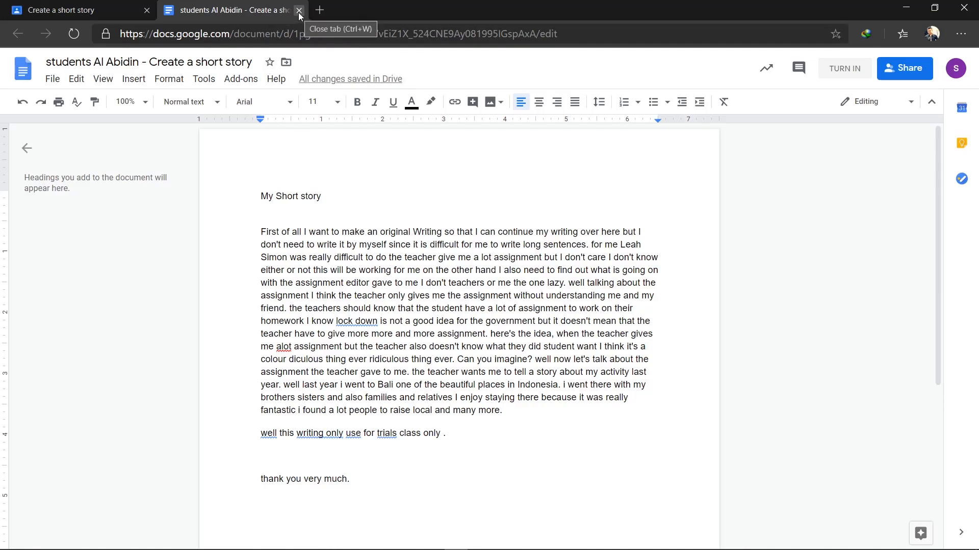
# Step: Back in Classroom, run an originality report on the attached story, which finds no matches
pyautogui.click(299, 10)
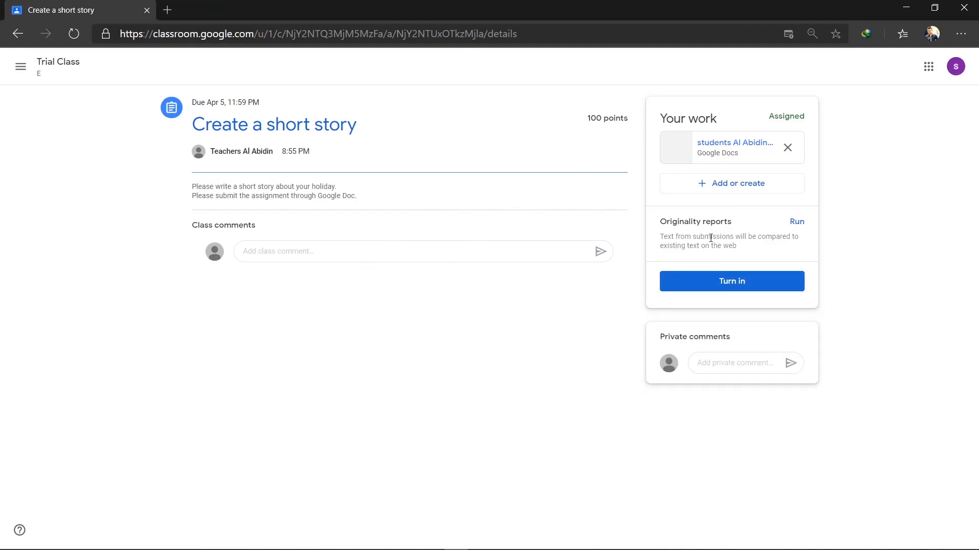
pyautogui.click(796, 223)
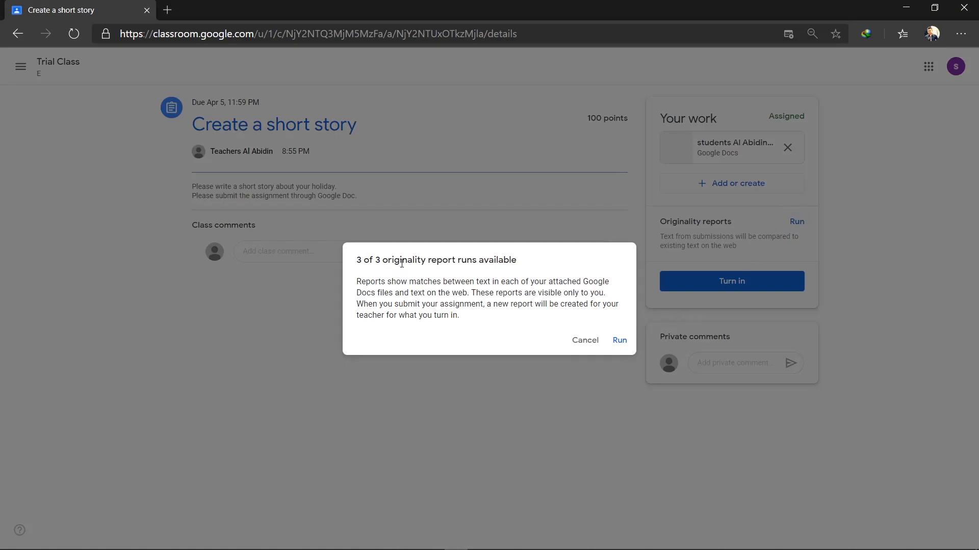
pyautogui.click(618, 340)
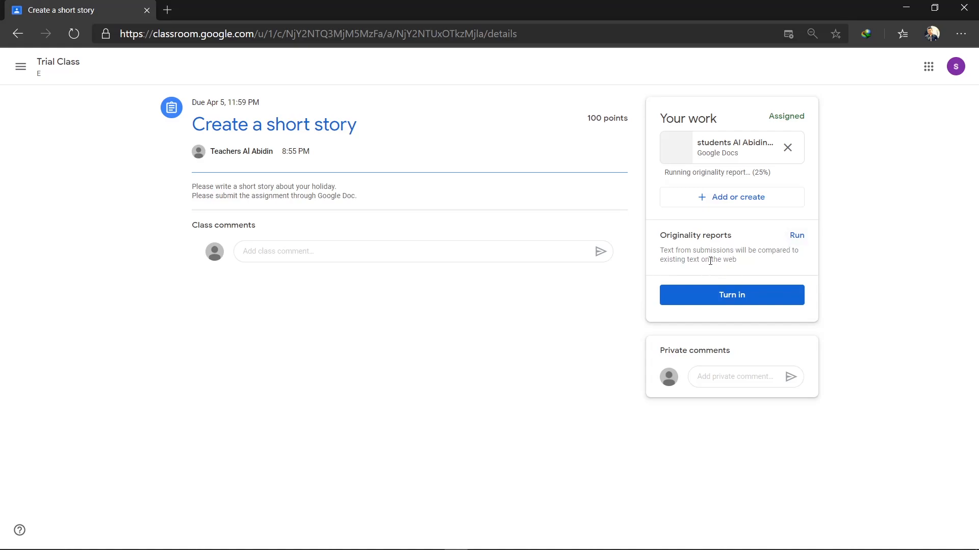
pyautogui.click(797, 238)
pyautogui.click(589, 342)
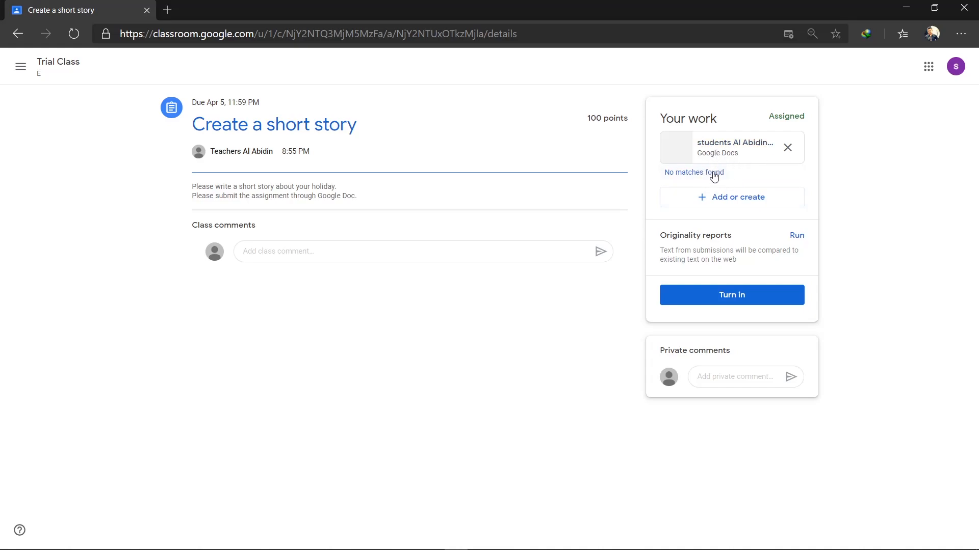
# Step: Turn in the short story assignment and confirm the submission
pyautogui.click(734, 294)
pyautogui.click(585, 343)
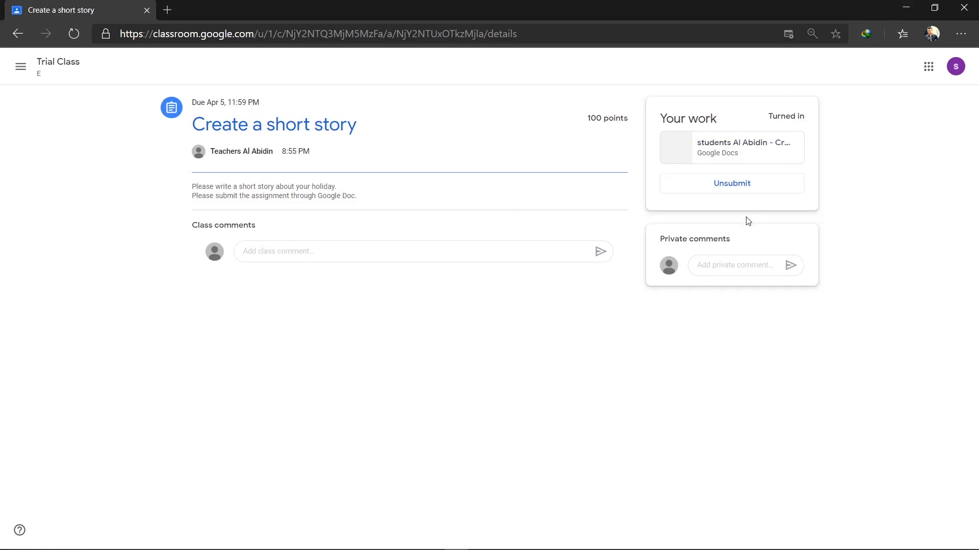
pyautogui.press('super+Tab')
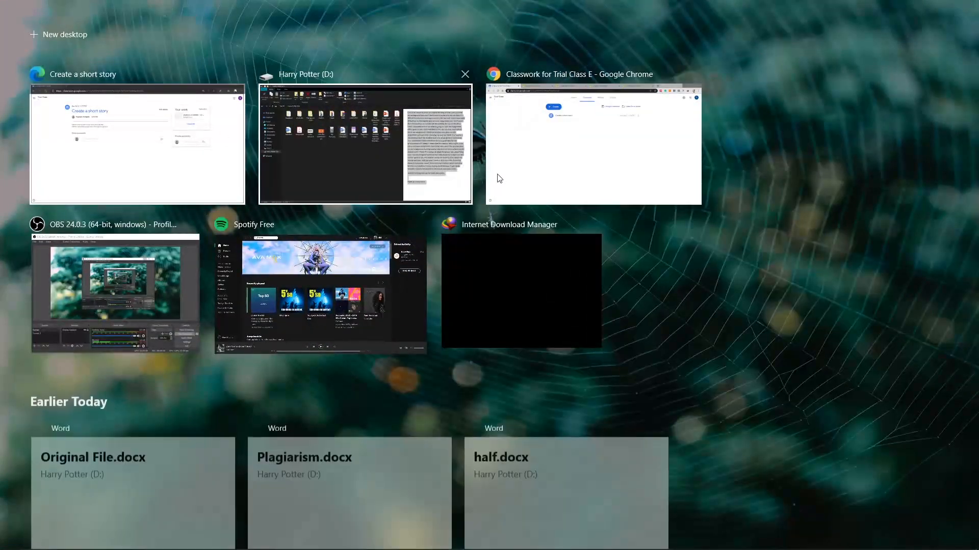
# Step: In the teacher's Chrome window, open the turned-in Create a short story submission for grading
pyautogui.click(546, 164)
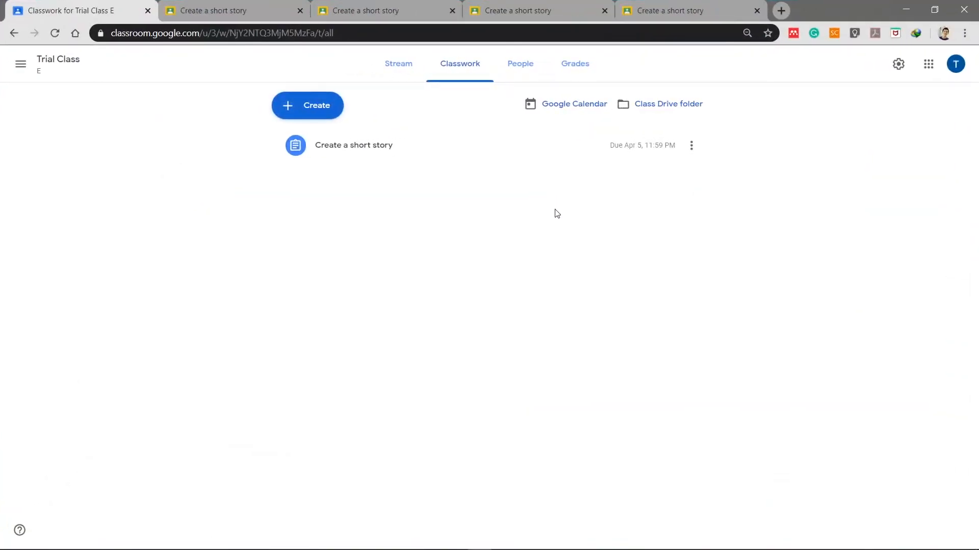
pyautogui.click(390, 148)
pyautogui.click(320, 251)
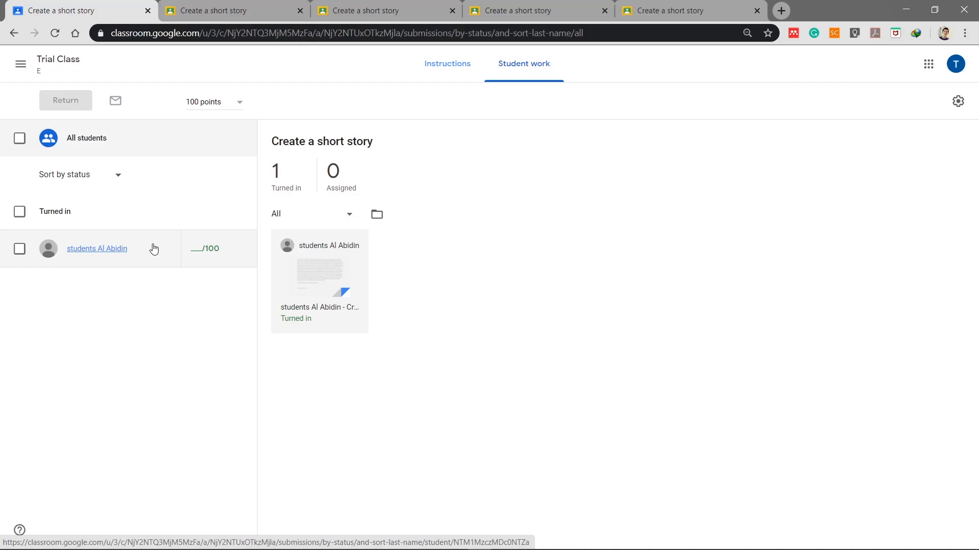
pyautogui.click(317, 271)
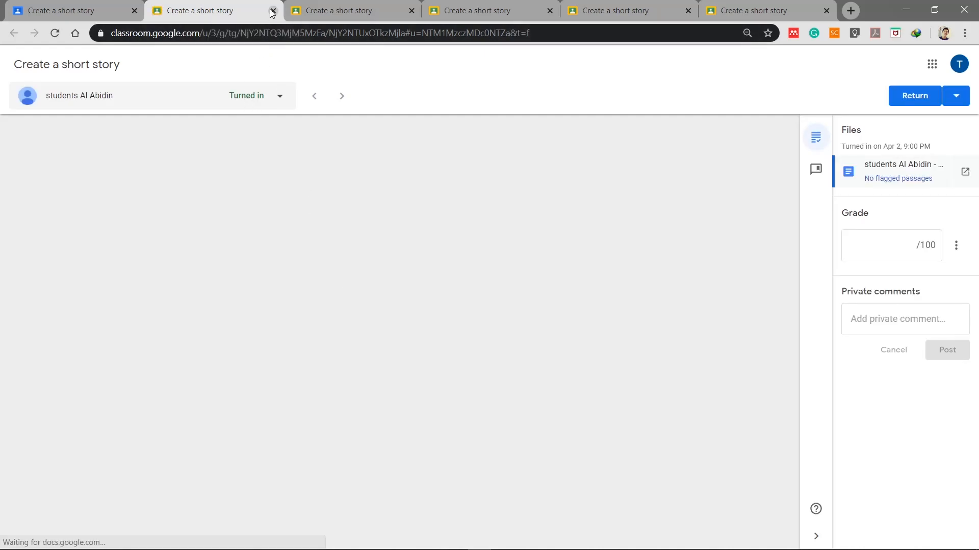
# Step: Close the extra tab, switch to another submission's grading view and scroll through its copied story
pyautogui.click(273, 11)
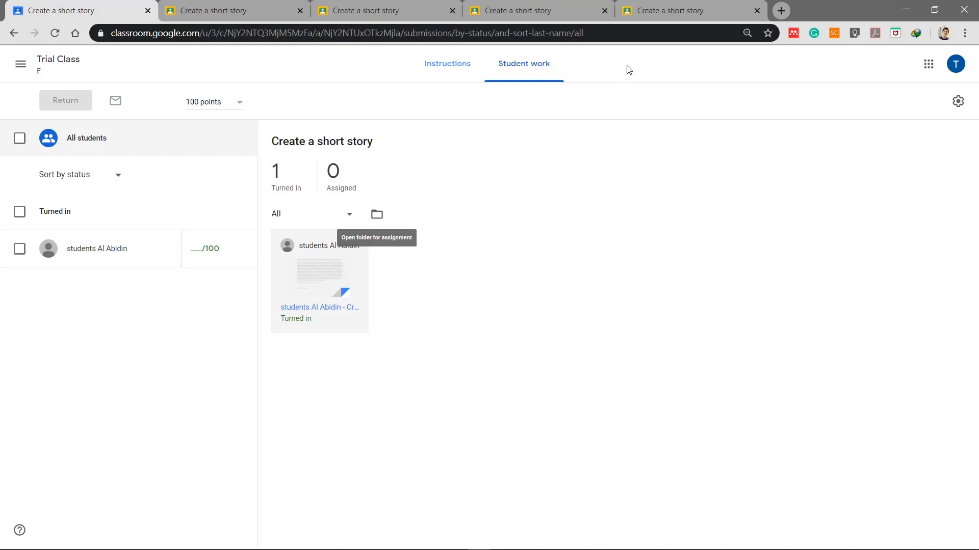
pyautogui.click(650, 11)
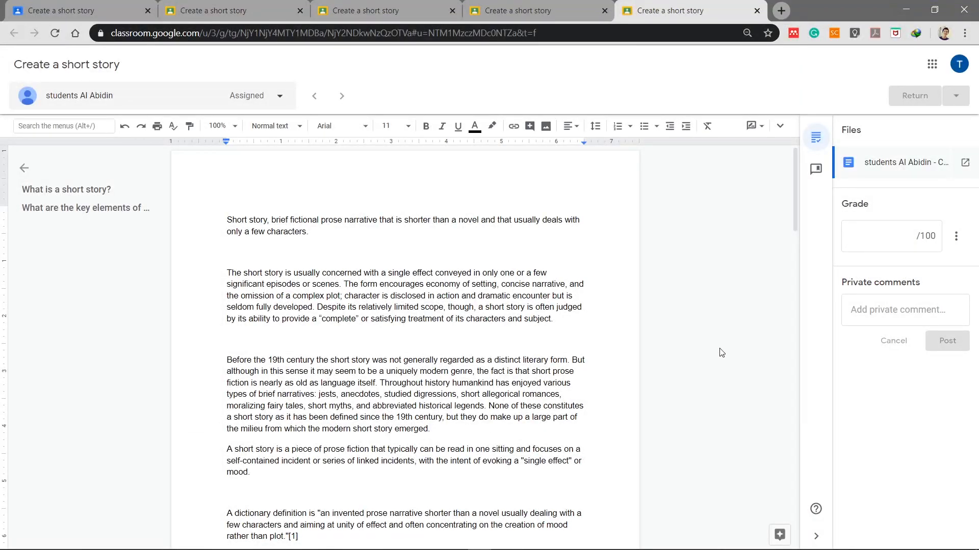
pyautogui.scroll(-10, 530, 288)
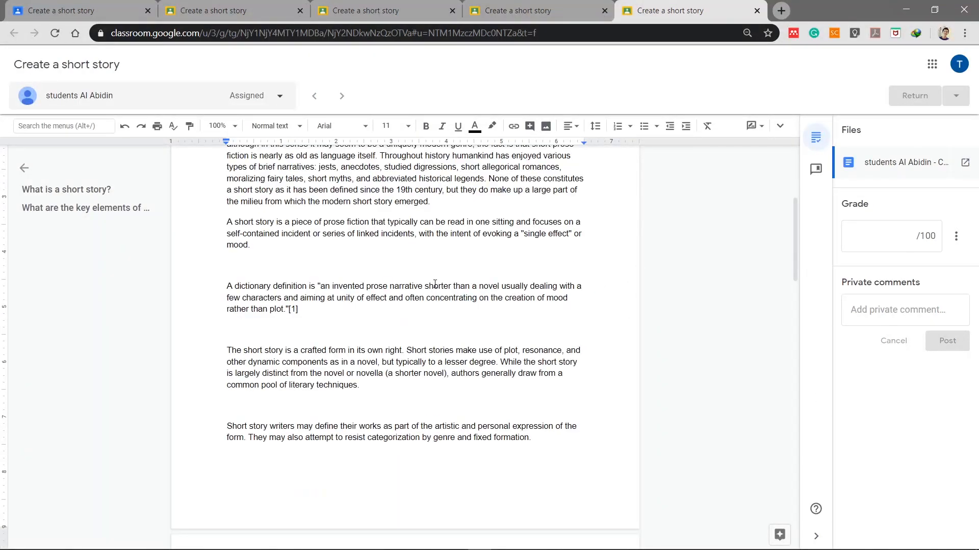
pyautogui.scroll(4, 561, 313)
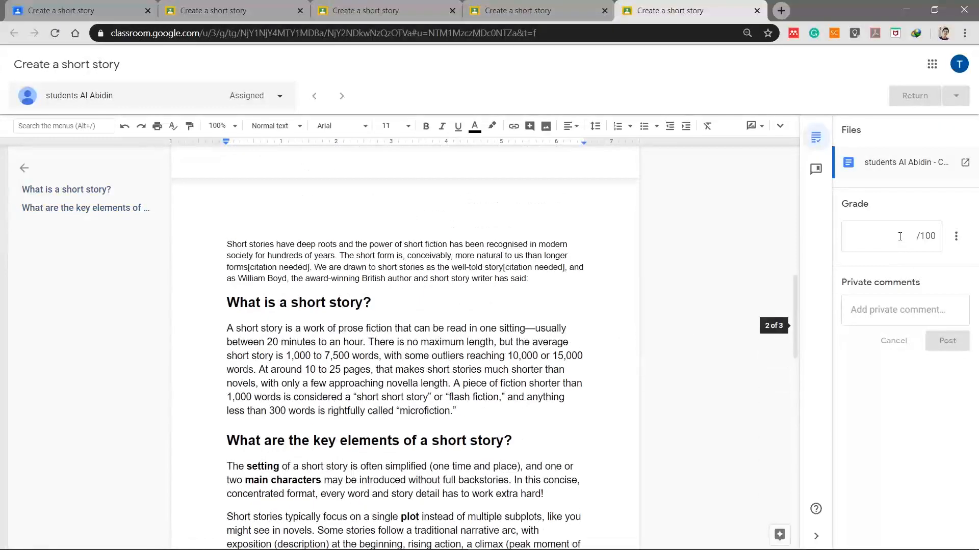
pyautogui.click(900, 236)
pyautogui.click(510, 284)
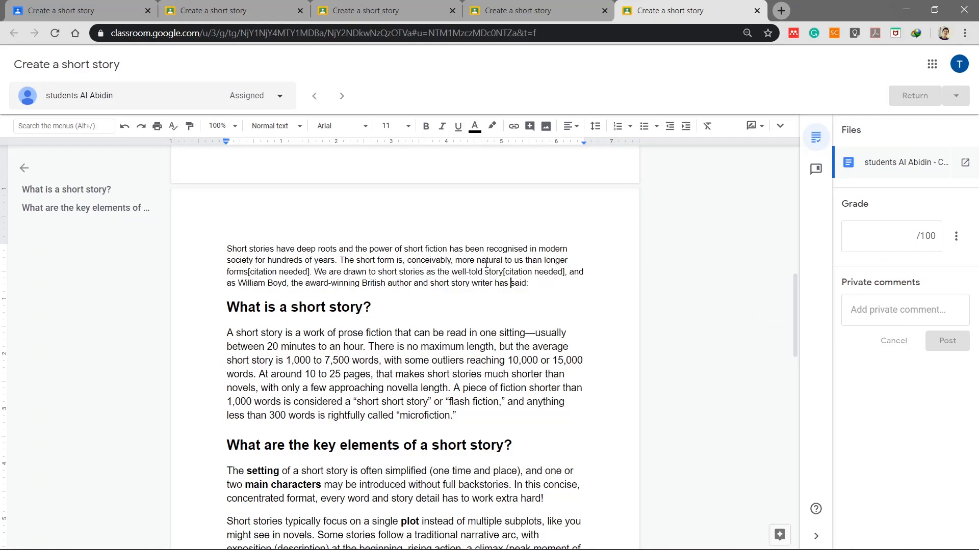
pyautogui.scroll(10, 483, 261)
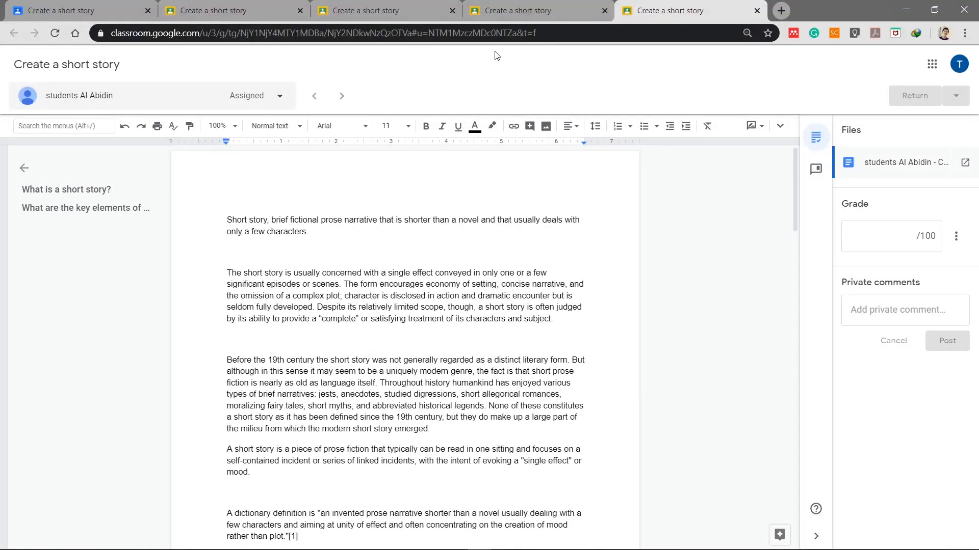
# Step: Open the copied story's originality report and include cited or quoted passages in the counts
pyautogui.click(507, 11)
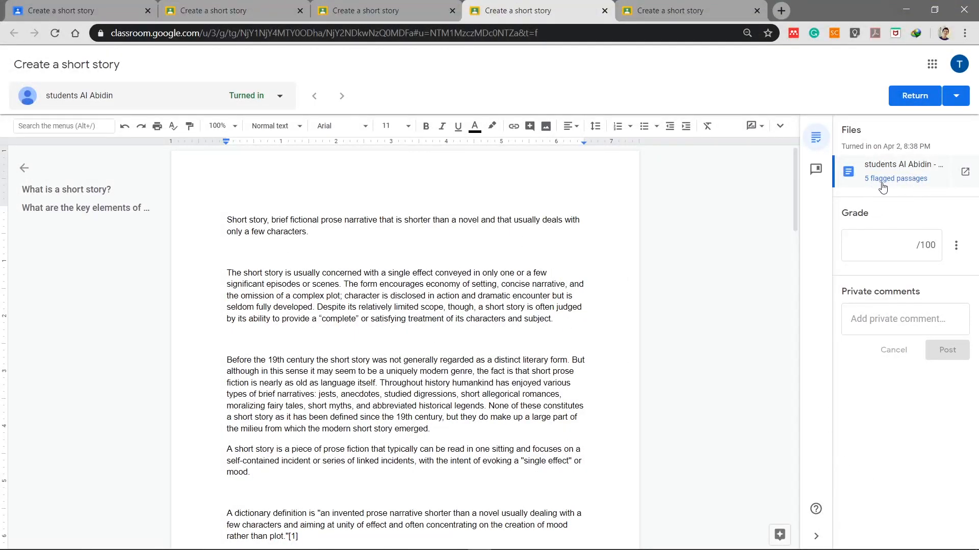
pyautogui.moveTo(892, 184)
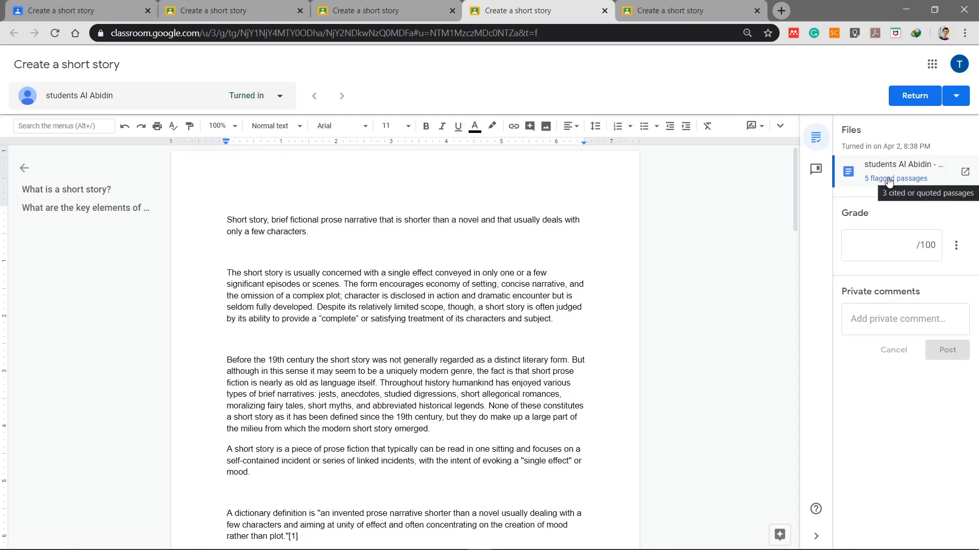
pyautogui.click(890, 180)
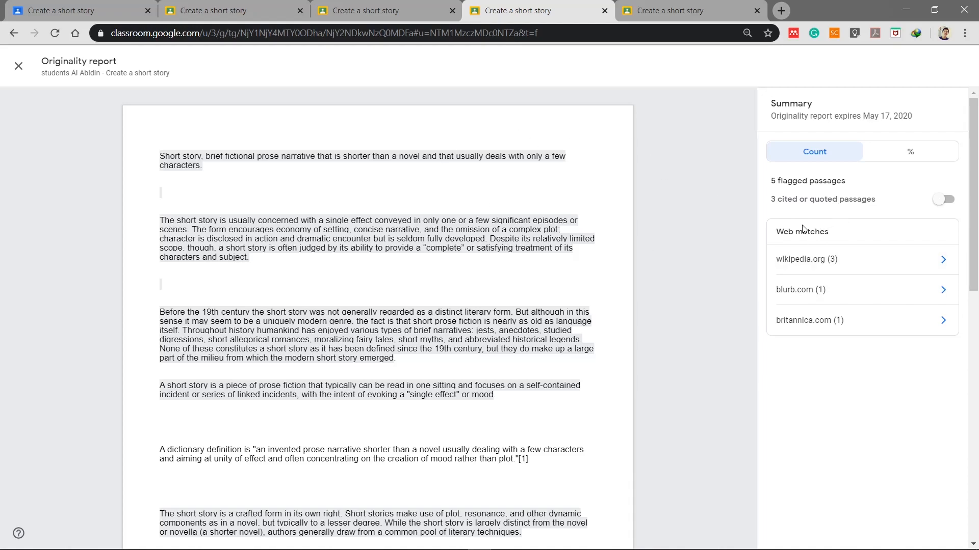
pyautogui.click(942, 200)
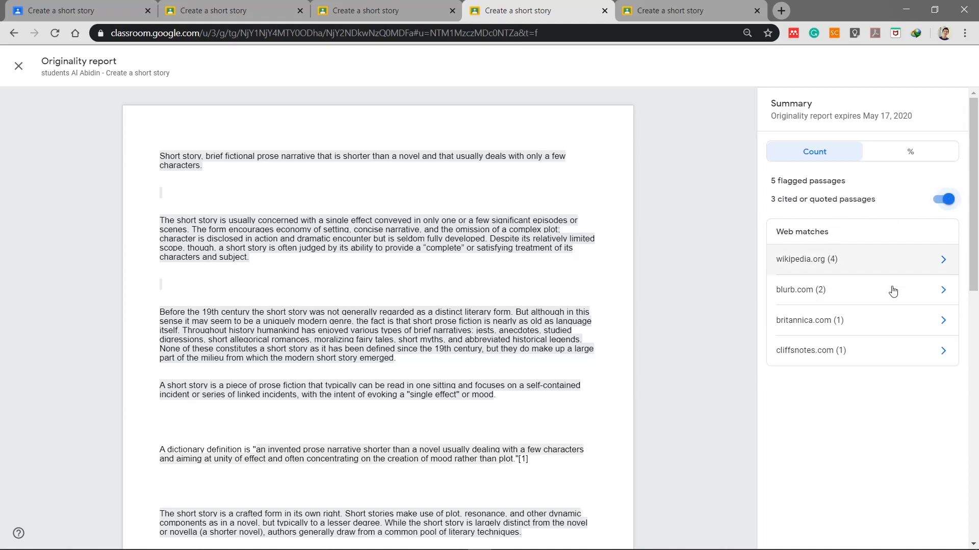
# Step: Inspect the web matches for one flagged passage, then return to the report summary
pyautogui.scroll(-10, 626, 227)
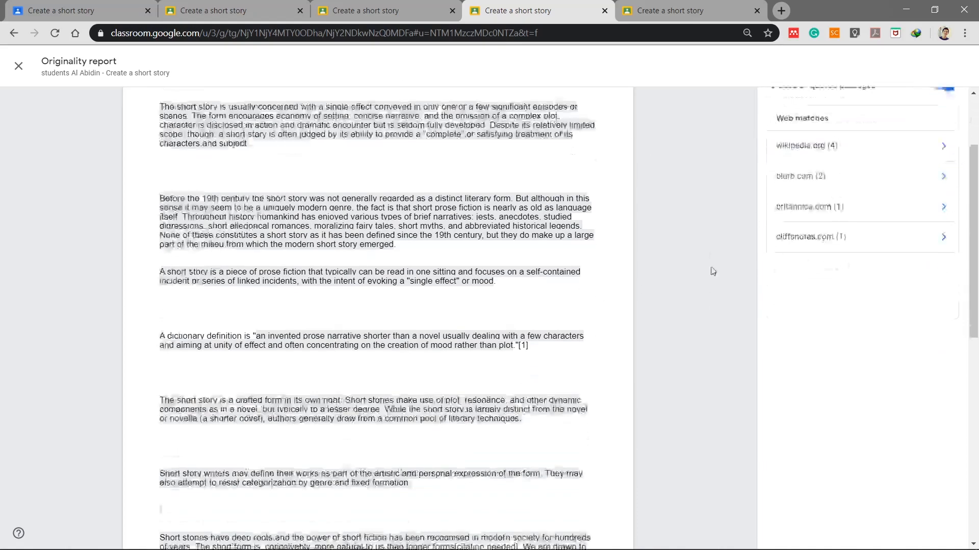
pyautogui.scroll(6, 553, 324)
pyautogui.scroll(3, 553, 324)
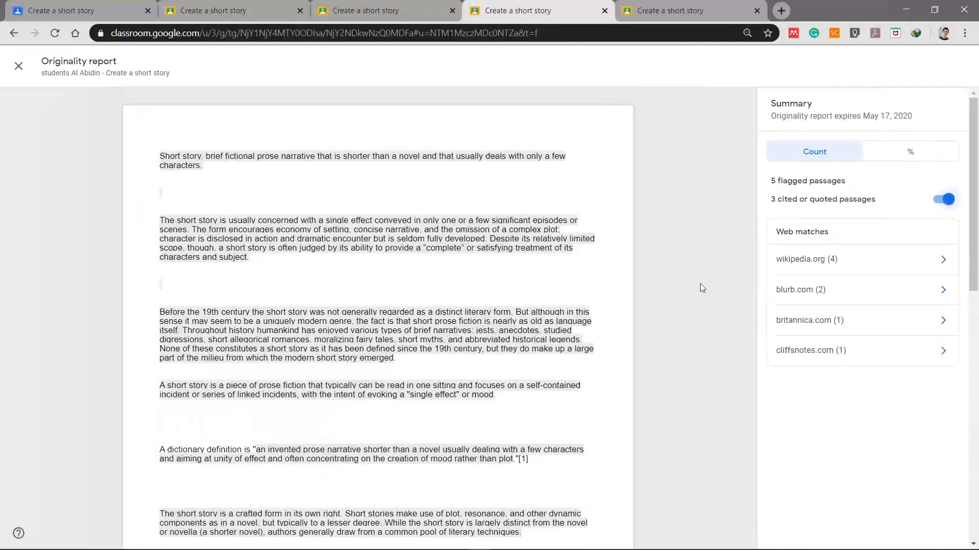
pyautogui.click(270, 240)
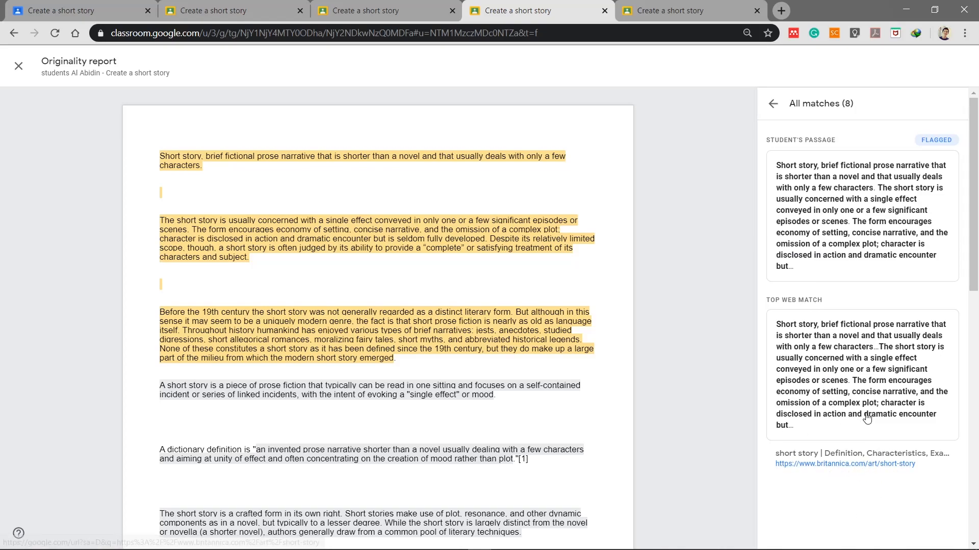
pyautogui.scroll(-2, 680, 299)
pyautogui.scroll(2, 680, 305)
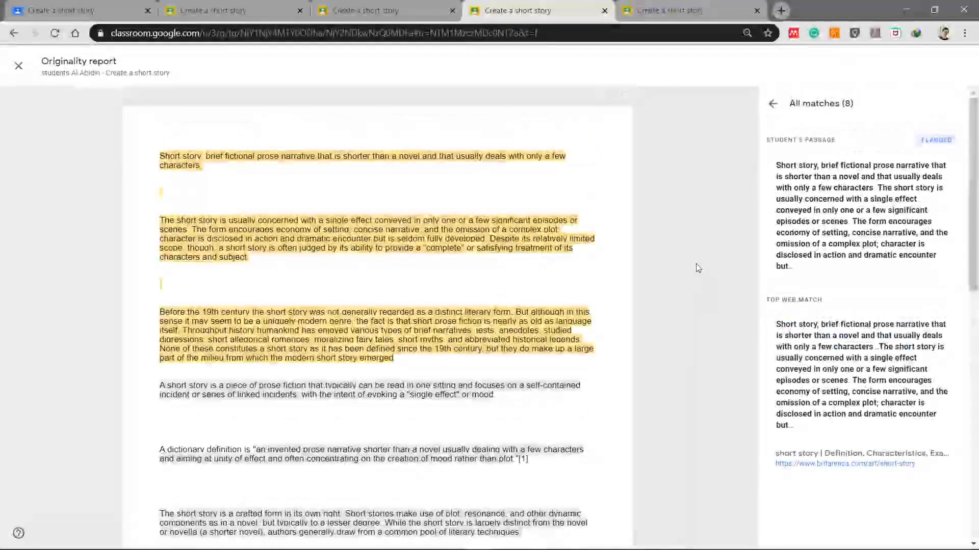
pyautogui.click(773, 103)
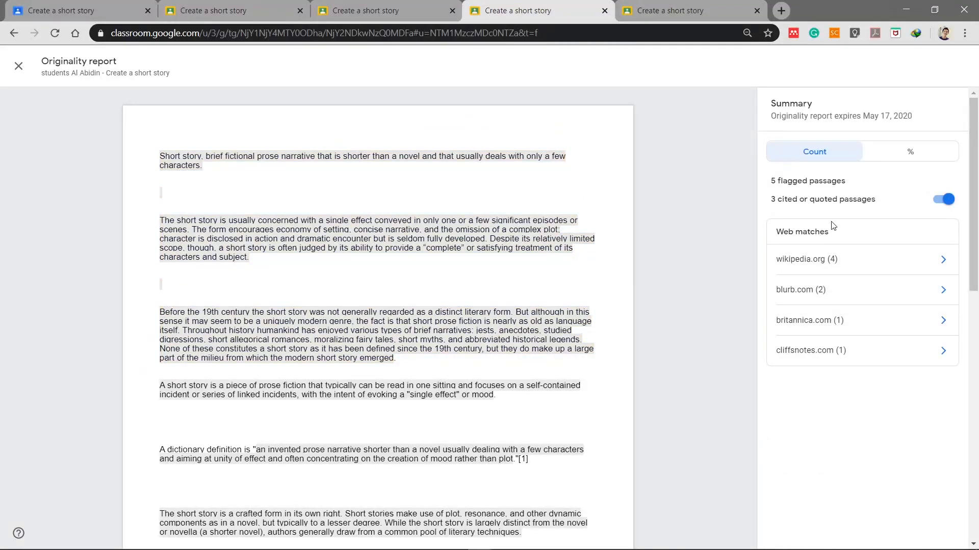
# Step: Toggle cited/quoted passages off and back on, leaving them included in the web match counts
pyautogui.click(944, 200)
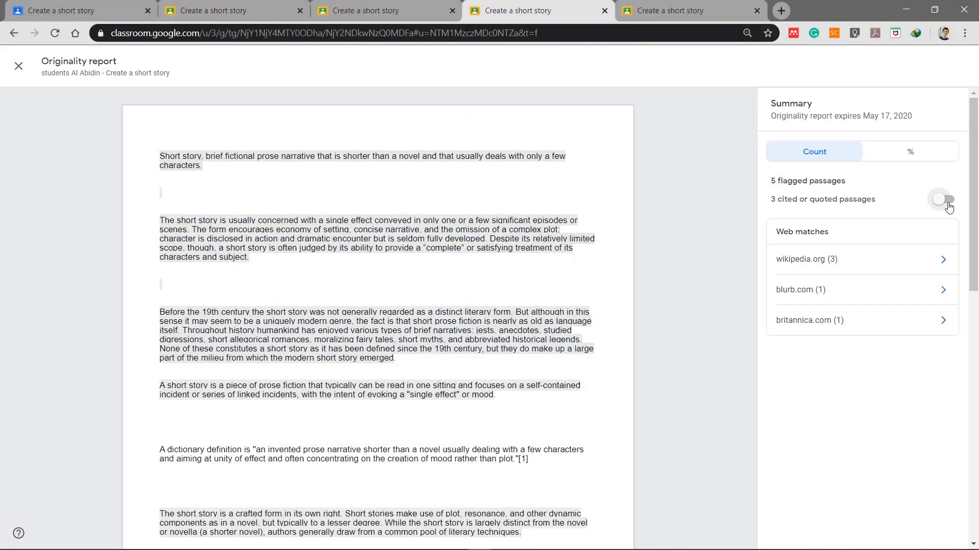
pyautogui.click(948, 206)
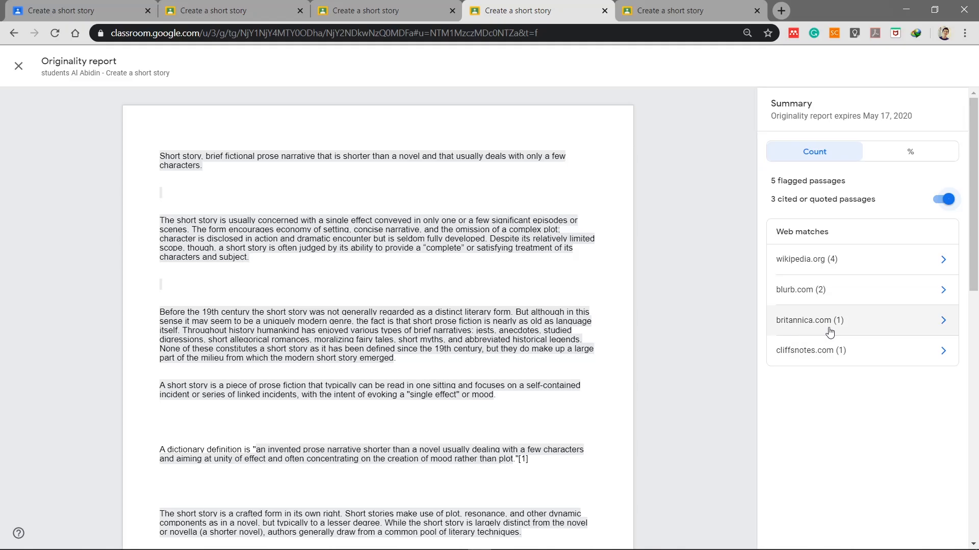
pyautogui.scroll(-4, 495, 299)
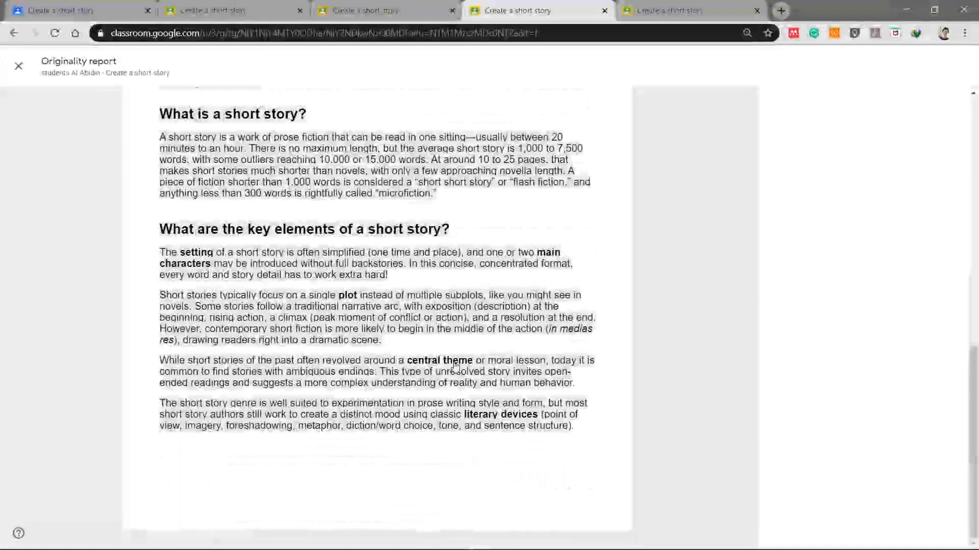
pyautogui.scroll(10, 484, 296)
pyautogui.scroll(-1, 492, 309)
pyautogui.scroll(1, 496, 315)
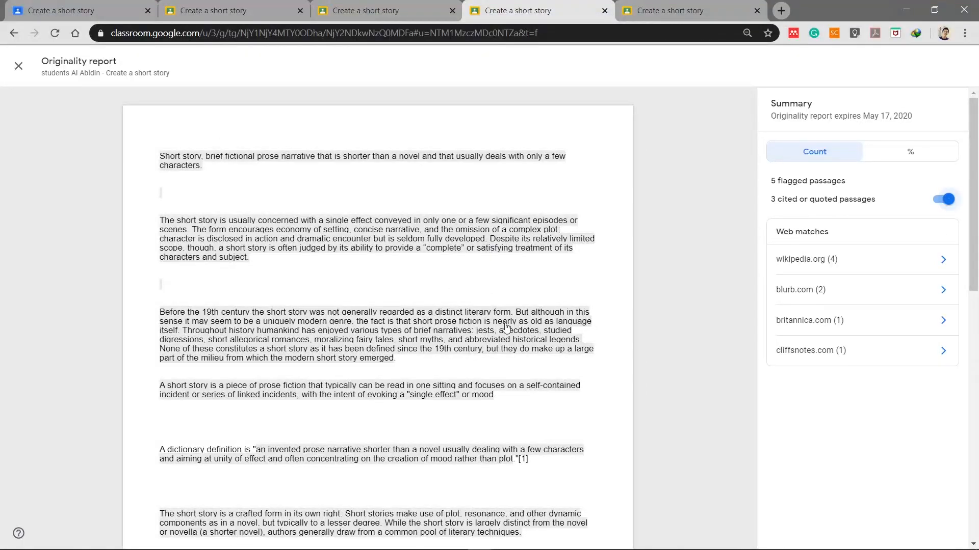
pyautogui.click(376, 10)
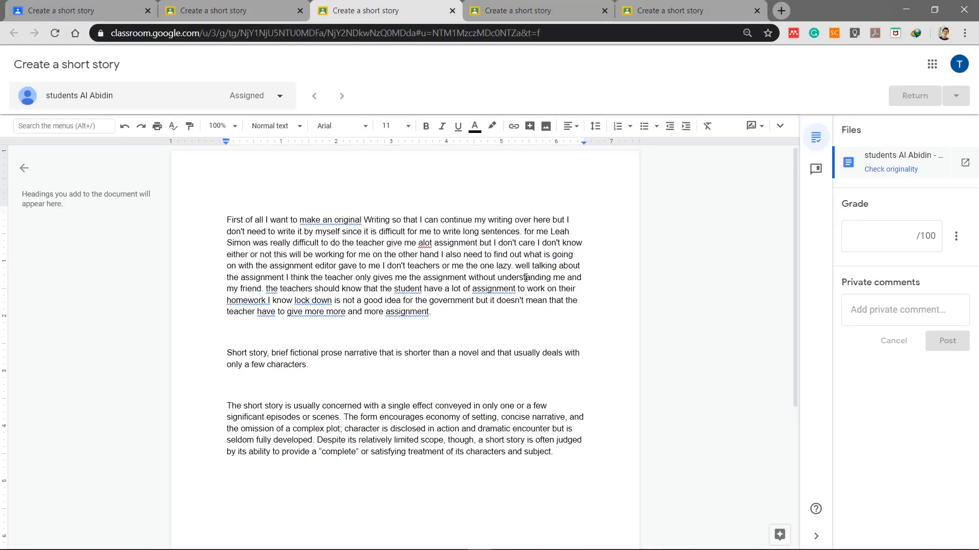
# Step: Run an originality check on the partly copied story and show its report as percentages (37%)
pyautogui.scroll(-5, 530, 285)
pyautogui.scroll(5, 535, 288)
pyautogui.click(585, 283)
pyautogui.click(888, 169)
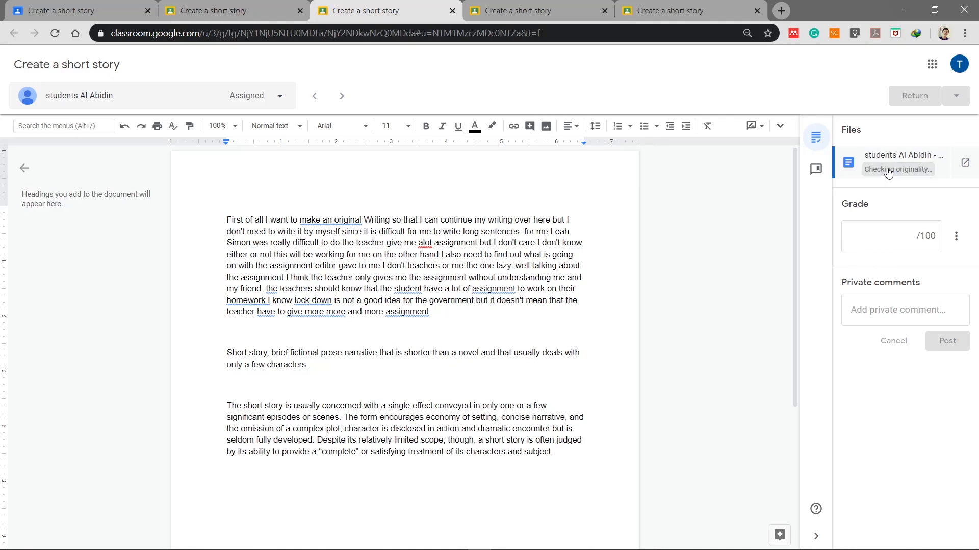
pyautogui.click(895, 171)
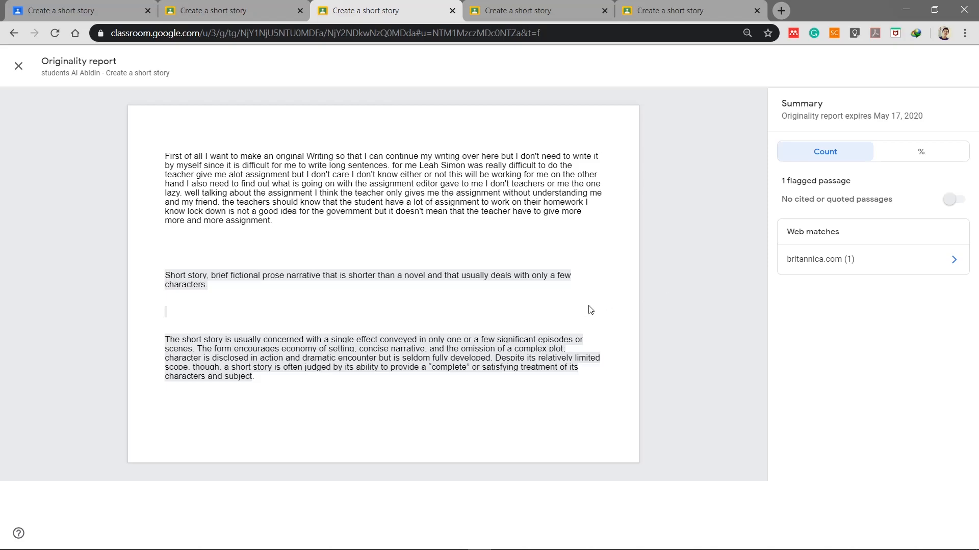
pyautogui.click(825, 155)
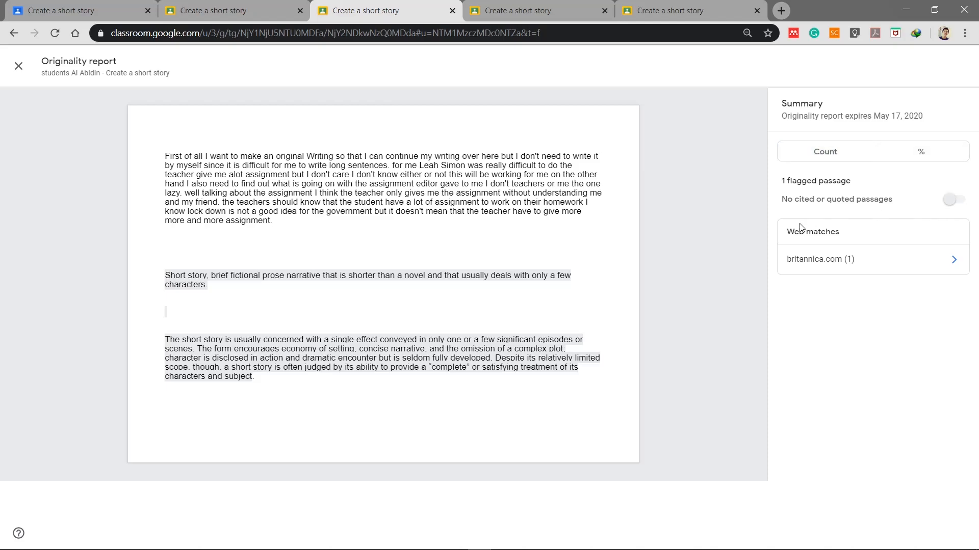
pyautogui.click(824, 150)
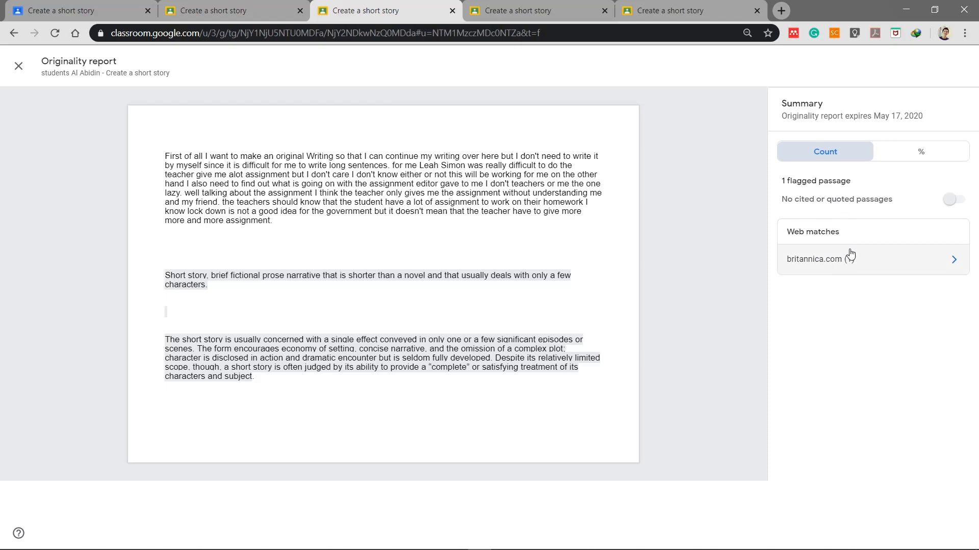
pyautogui.click(923, 151)
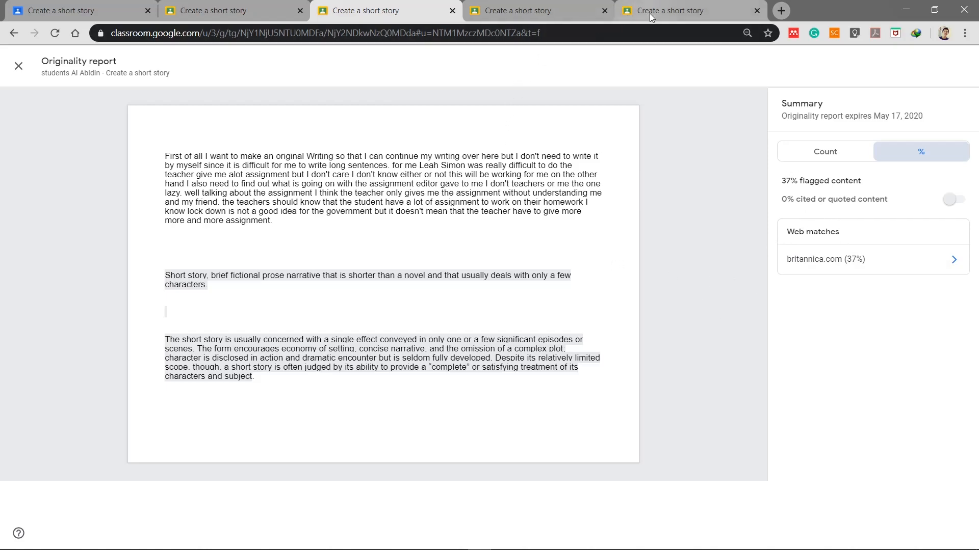
# Step: Show the copied story's originality report as percentages too
pyautogui.click(525, 9)
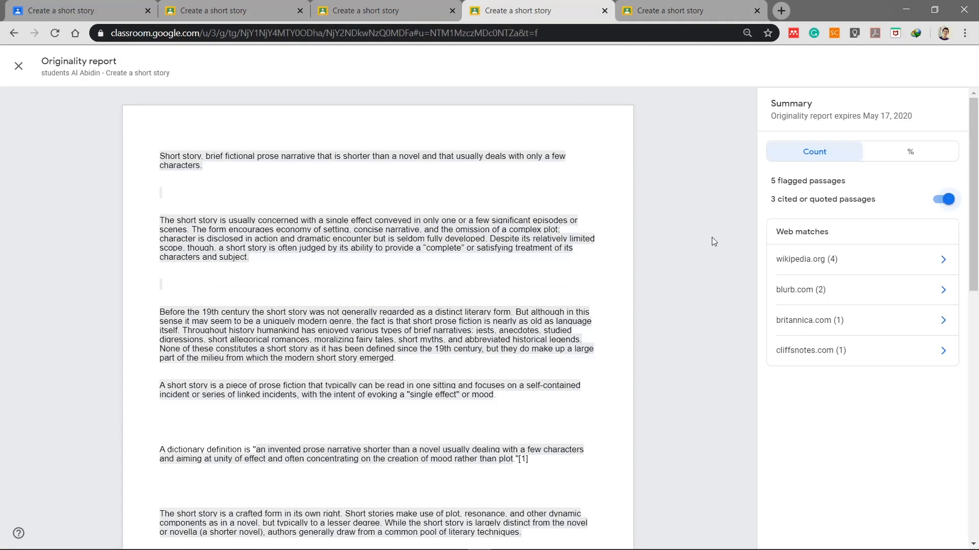
pyautogui.click(901, 152)
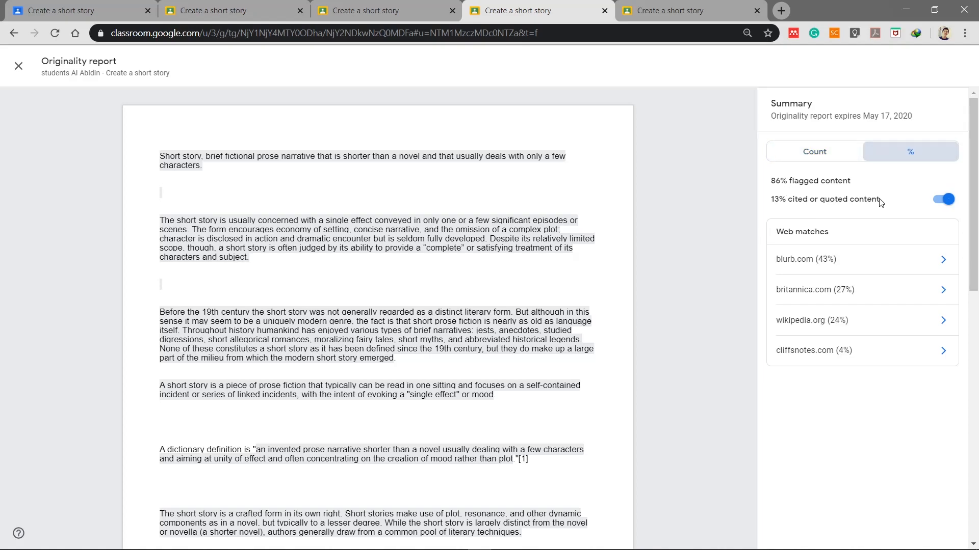
pyautogui.click(351, 10)
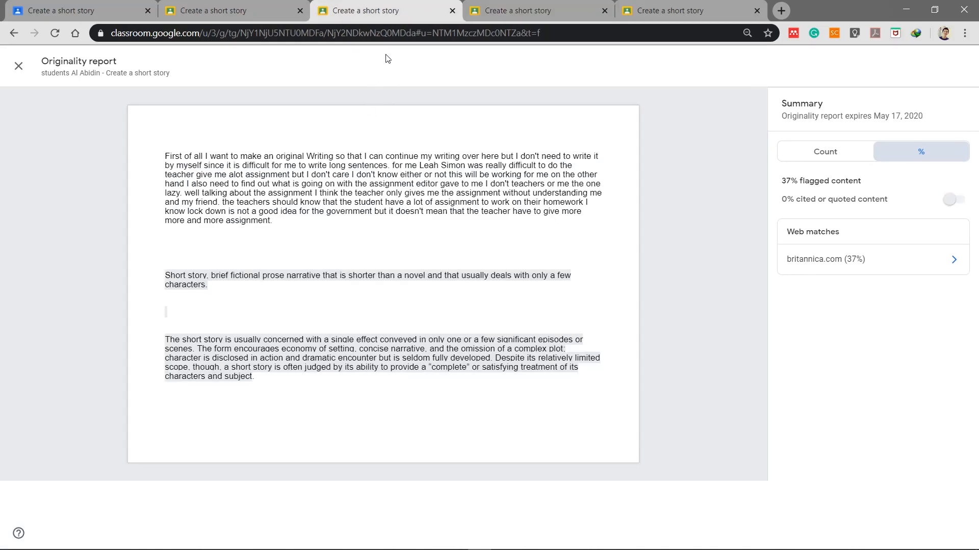
pyautogui.click(252, 10)
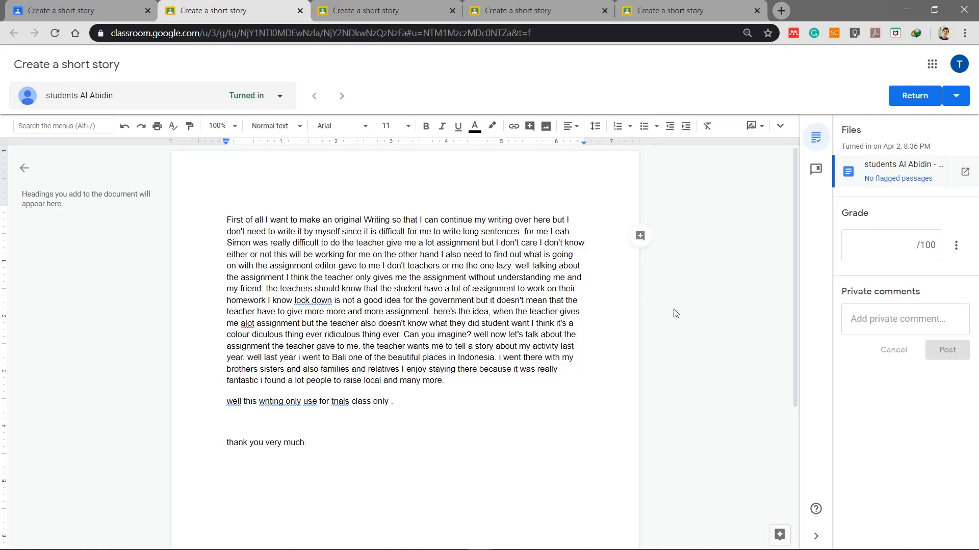
# Step: View the original story's report showing no matches, then return to its submission from Student work
pyautogui.click(885, 178)
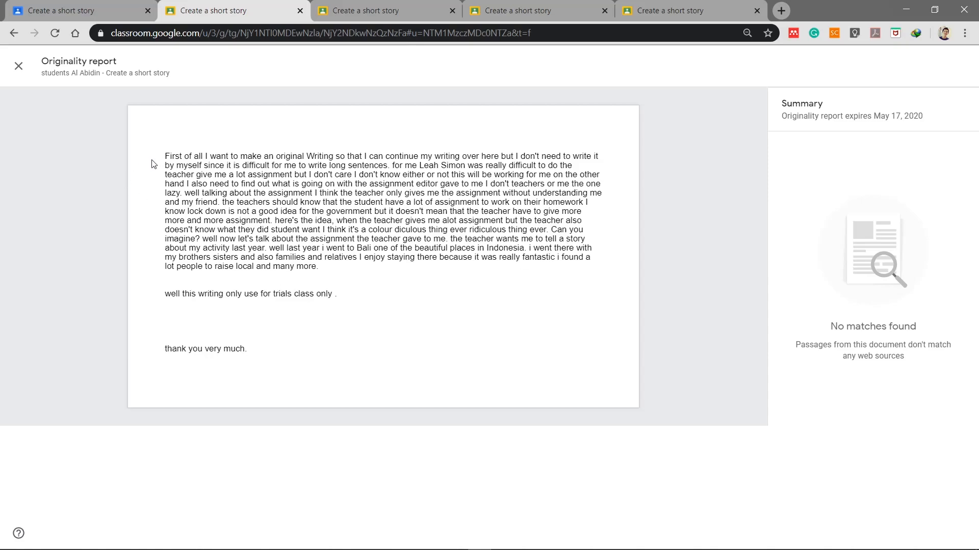
pyautogui.click(65, 11)
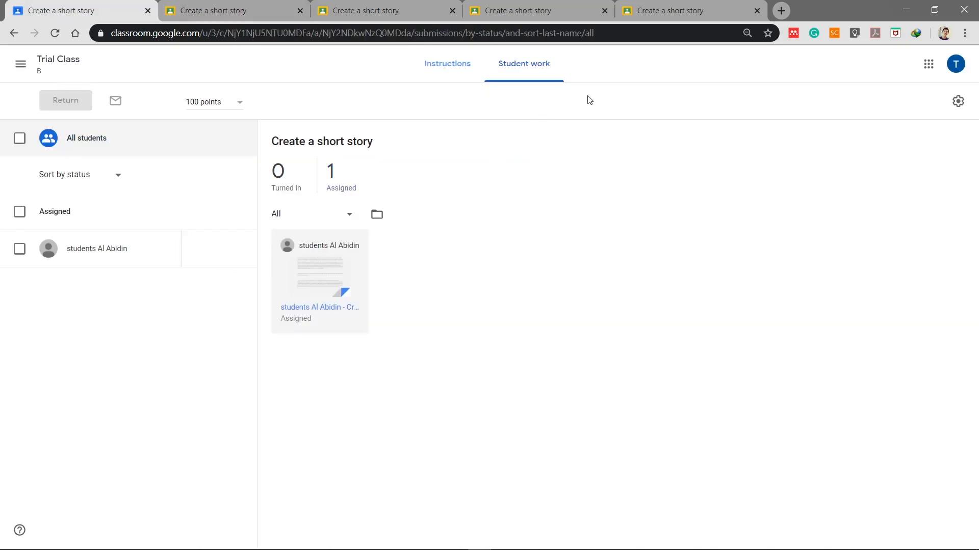
pyautogui.click(236, 9)
pyautogui.click(100, 10)
pyautogui.click(230, 10)
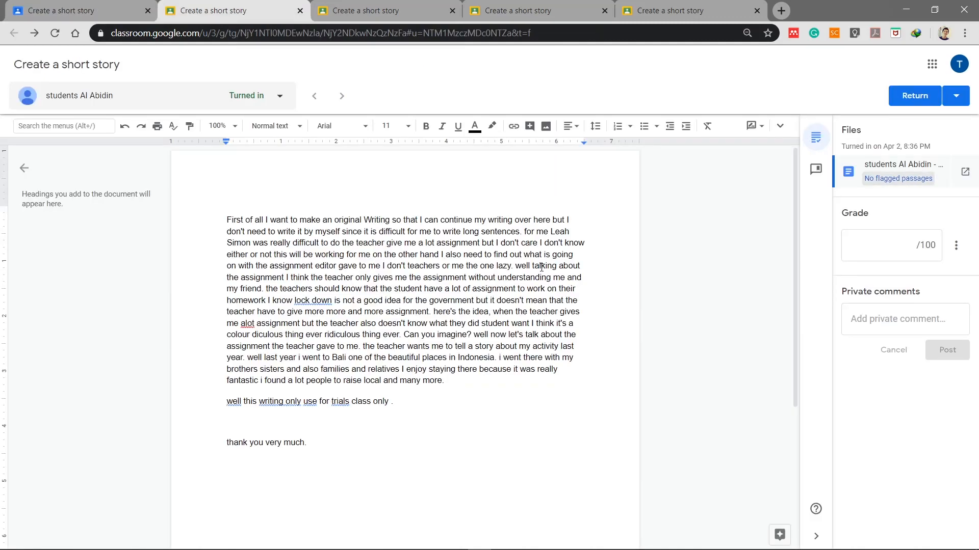